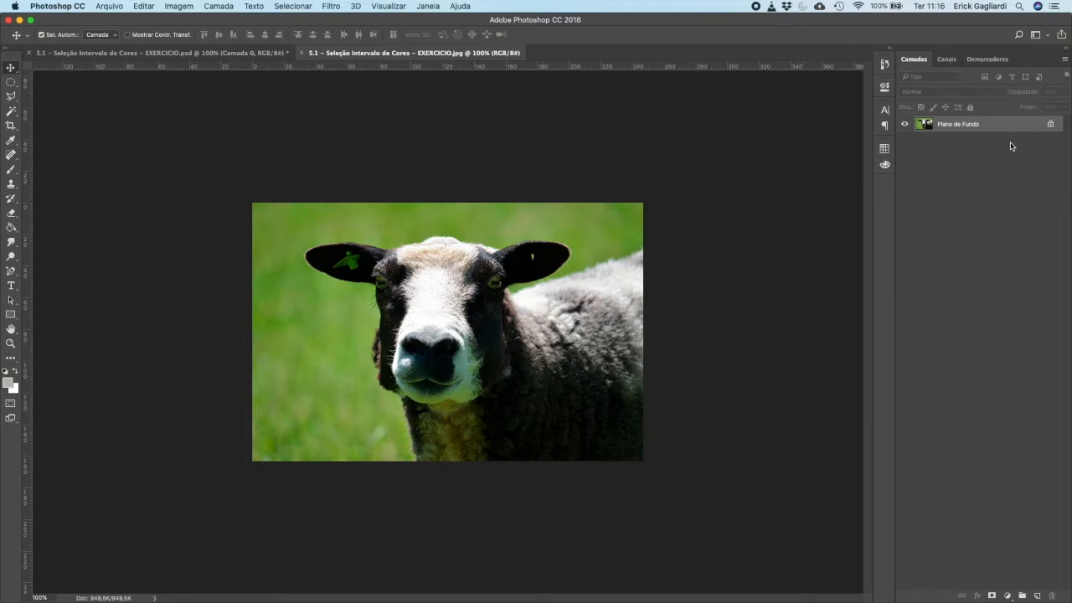
- Unlock the background layer and duplicate it under the suggested name
{"action": "left_click", "coordinate": [1050, 124]}
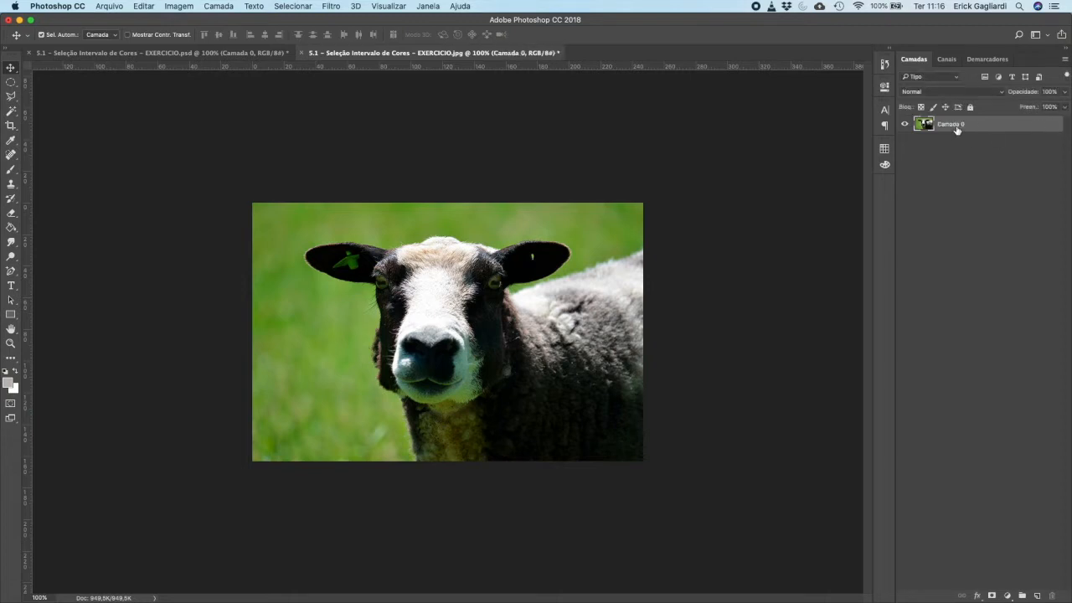
{"action": "right_click", "coordinate": [957, 130]}
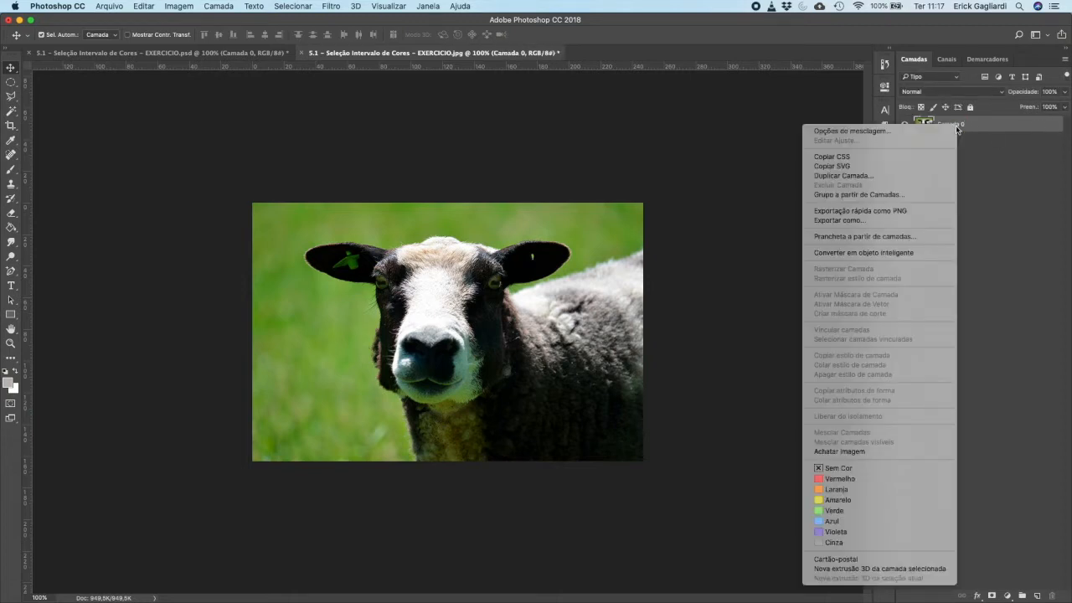
{"action": "left_click", "coordinate": [867, 176]}
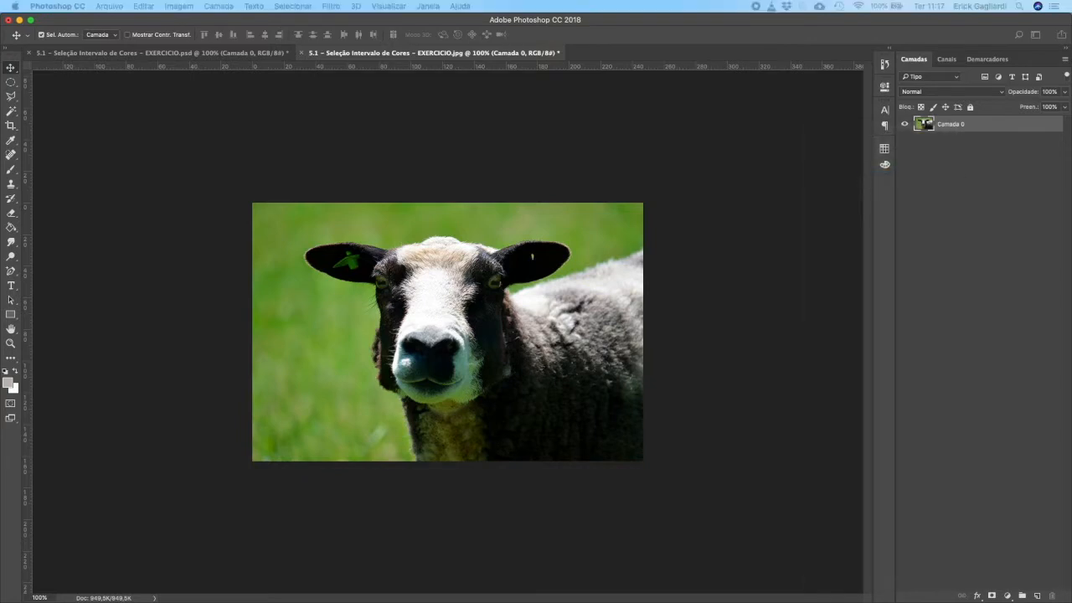
{"action": "key", "text": "Return"}
- Rename the lower layer as Original, hide it, and make the duplicate the active layer
{"action": "left_click", "coordinate": [951, 141]}
{"action": "double_click", "coordinate": [951, 140]}
{"action": "type", "text": "Origi"}
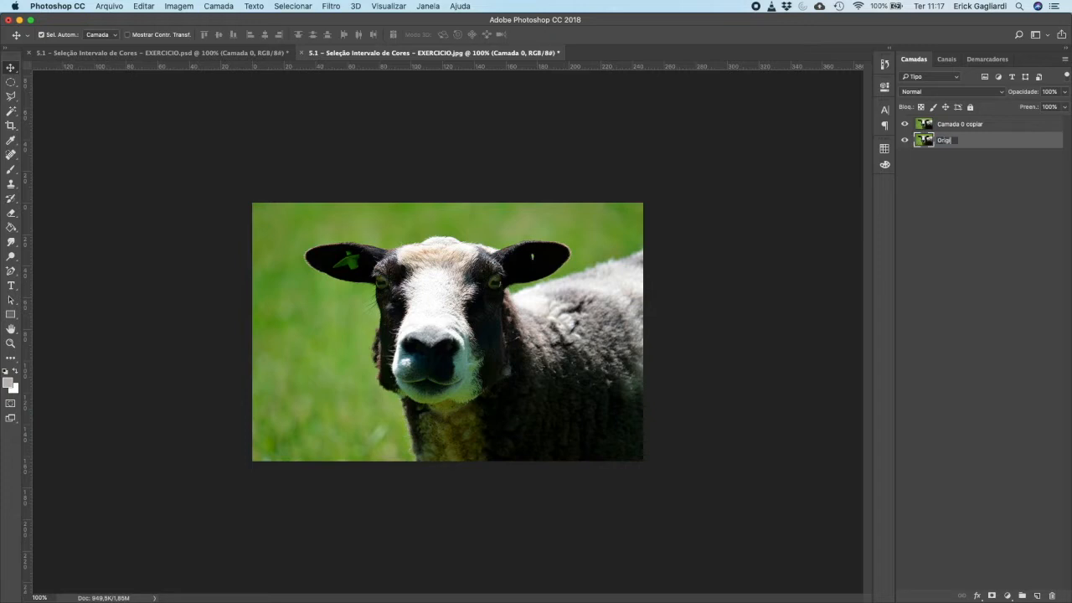
{"action": "key", "text": "Return"}
{"action": "left_click", "coordinate": [949, 126]}
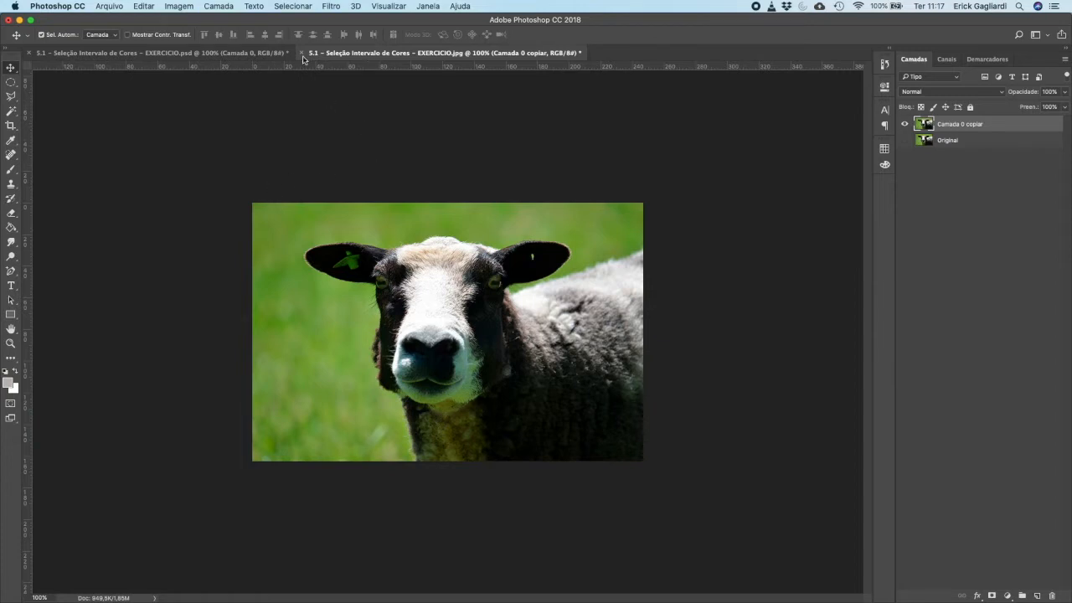
- Select the green grass on the duplicate layer with Color Range, sampling the background and setting the fuzziness to 116
{"action": "left_click", "coordinate": [293, 6]}
{"action": "left_click", "coordinate": [316, 118]}
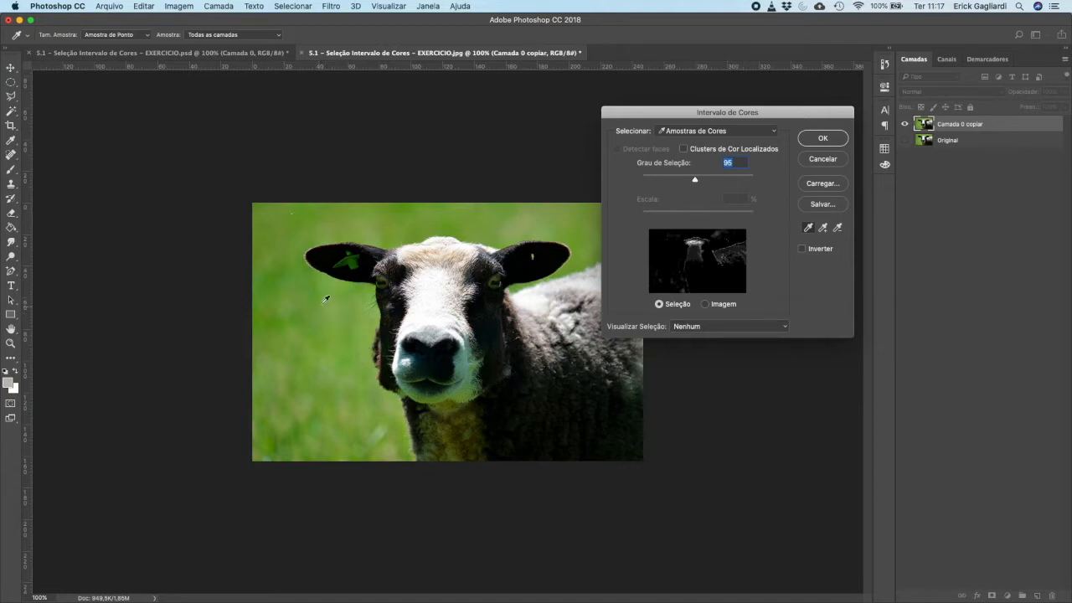
{"action": "left_click", "coordinate": [329, 295]}
{"action": "left_click", "coordinate": [294, 236]}
{"action": "left_click", "coordinate": [297, 244]}
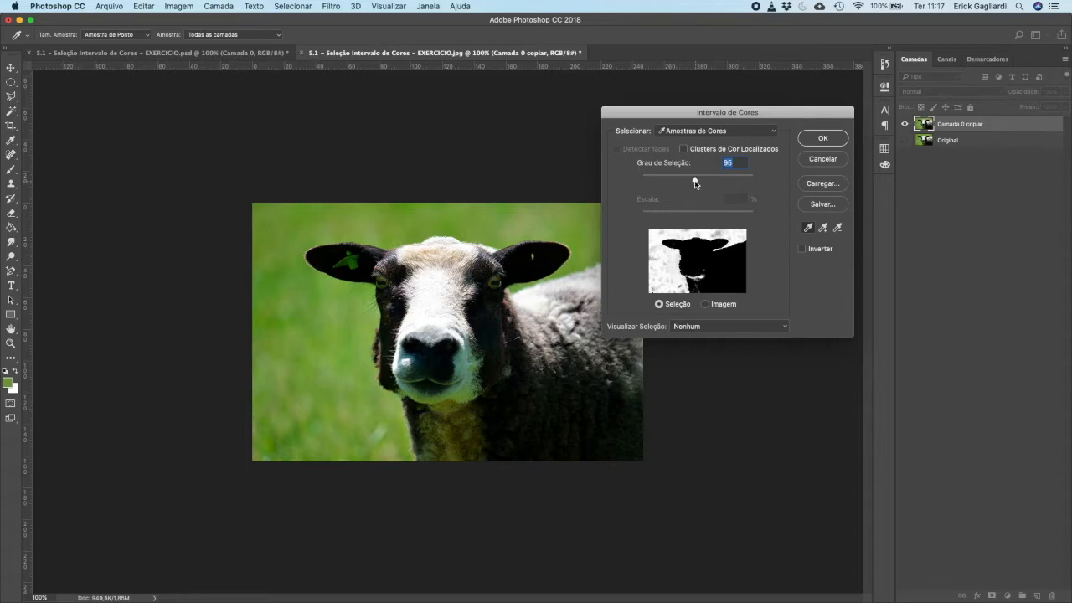
{"action": "mouse_move", "coordinate": [694, 183]}
{"action": "left_mouse_down"}
{"action": "mouse_move", "coordinate": [733, 182]}
{"action": "mouse_move", "coordinate": [670, 180]}
{"action": "mouse_move", "coordinate": [706, 182]}
{"action": "left_mouse_up"}
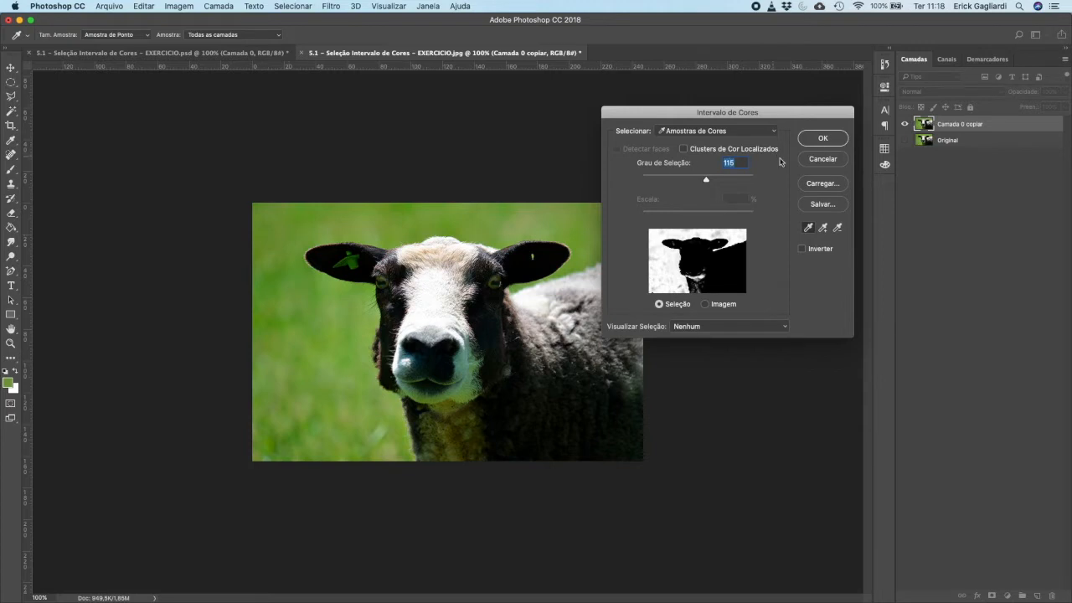
{"action": "left_click", "coordinate": [822, 140]}
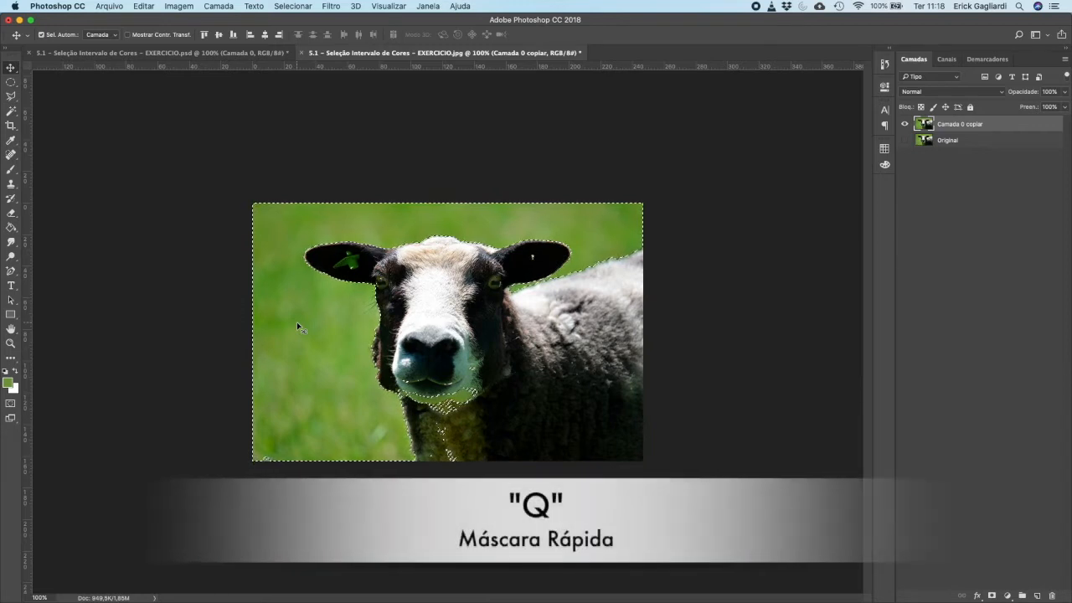
- Show the selection as a Quick Mask and set up a soft round Brush of 46 px at 100% opacity
{"action": "key", "text": "q"}
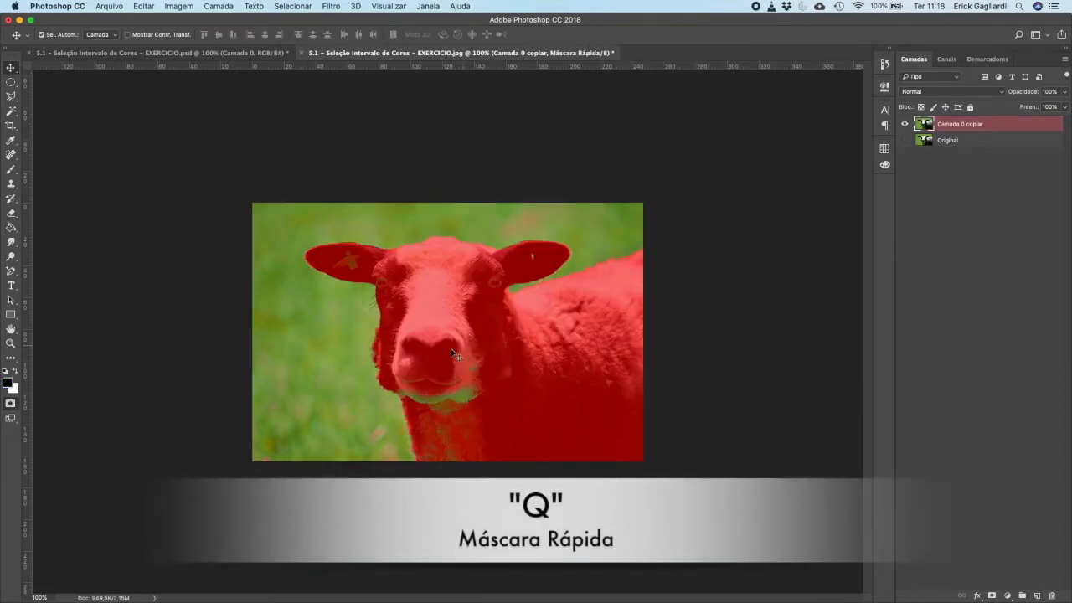
{"action": "left_click", "coordinate": [10, 171]}
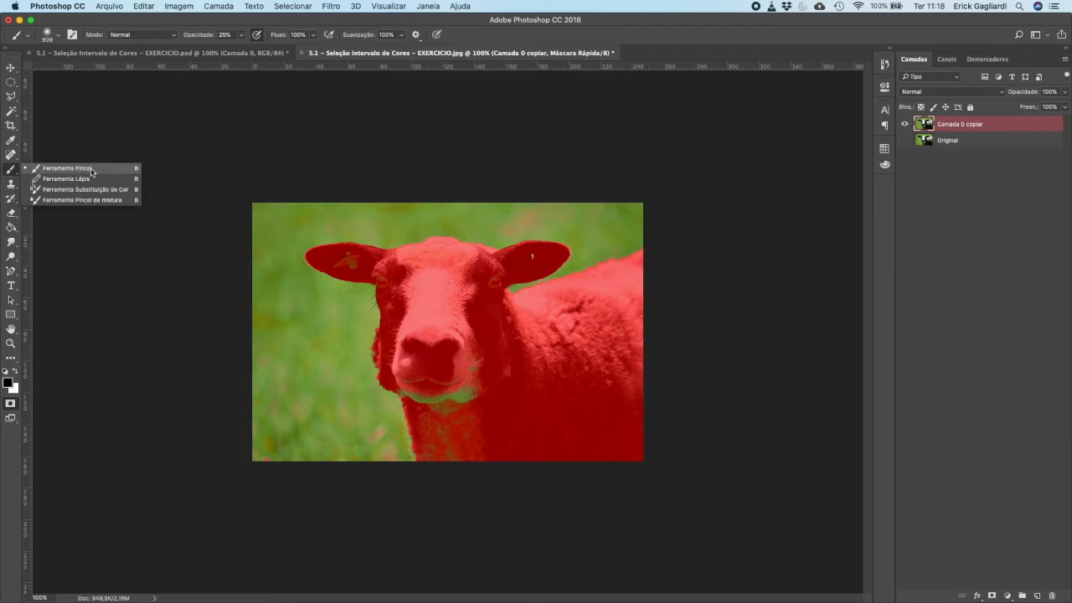
{"action": "left_click", "coordinate": [94, 172]}
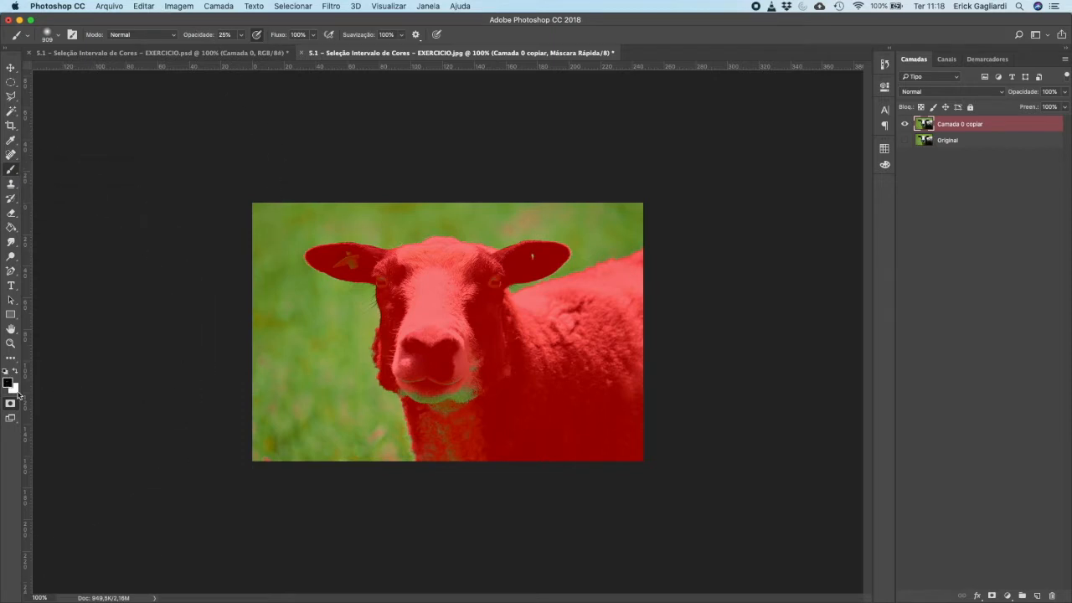
{"action": "right_click", "coordinate": [469, 316]}
{"action": "mouse_move", "coordinate": [546, 342]}
{"action": "left_mouse_down"}
{"action": "mouse_move", "coordinate": [532, 341]}
{"action": "mouse_move", "coordinate": [582, 341]}
{"action": "left_mouse_up"}
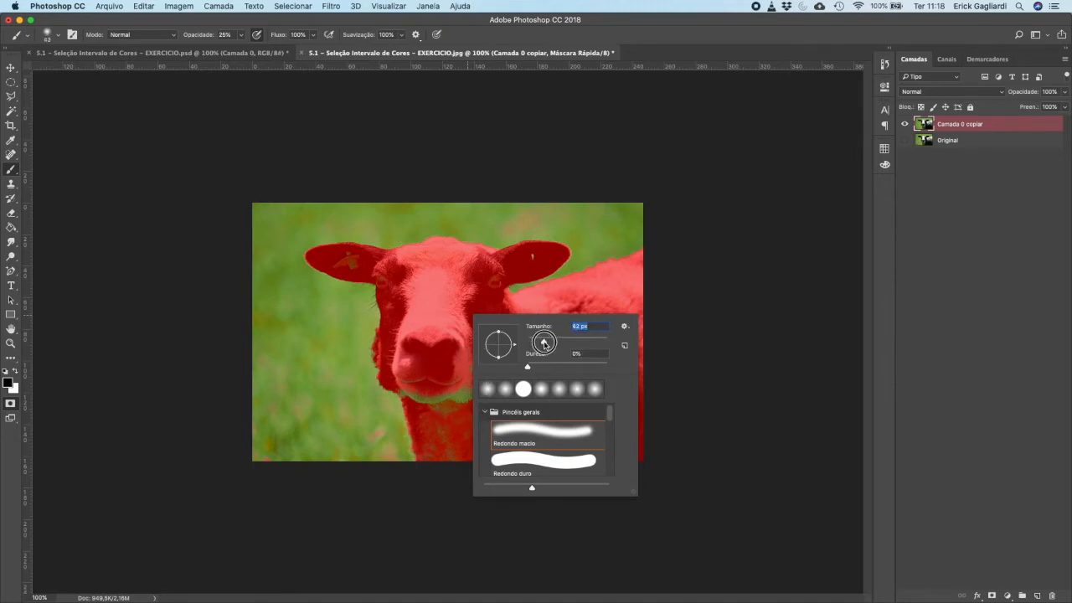
{"action": "left_click", "coordinate": [460, 406]}
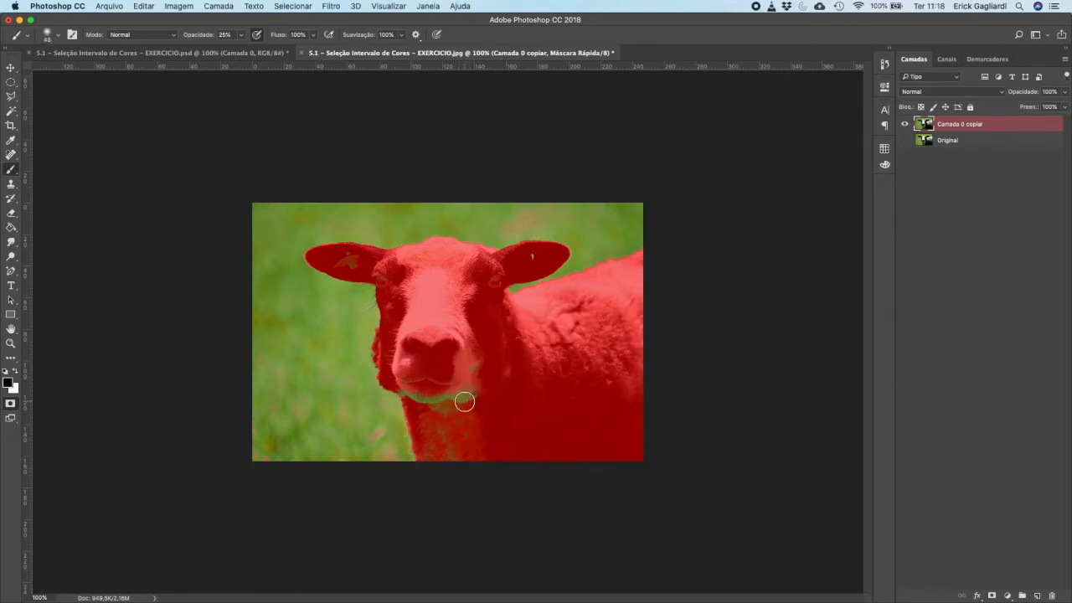
{"action": "left_click", "coordinate": [240, 34]}
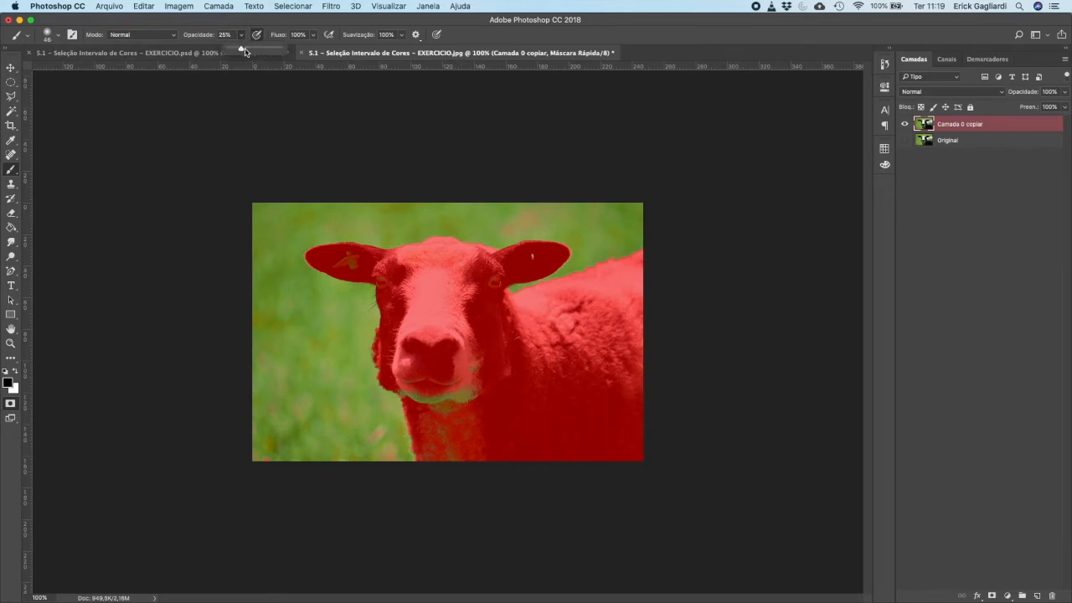
{"action": "left_click_drag", "start_coordinate": [257, 48], "coordinate": [303, 55]}
- Paint black over the sheep's chin and neck in the Quick Mask, and check the result against the selection outline
{"action": "mouse_move", "coordinate": [483, 385]}
{"action": "left_mouse_down"}
{"action": "mouse_move", "coordinate": [474, 378]}
{"action": "mouse_move", "coordinate": [449, 421]}
{"action": "mouse_move", "coordinate": [436, 387]}
{"action": "mouse_move", "coordinate": [442, 406]}
{"action": "left_mouse_up"}
{"action": "key", "text": "super+plus"}
{"action": "key", "text": "super+plus"}
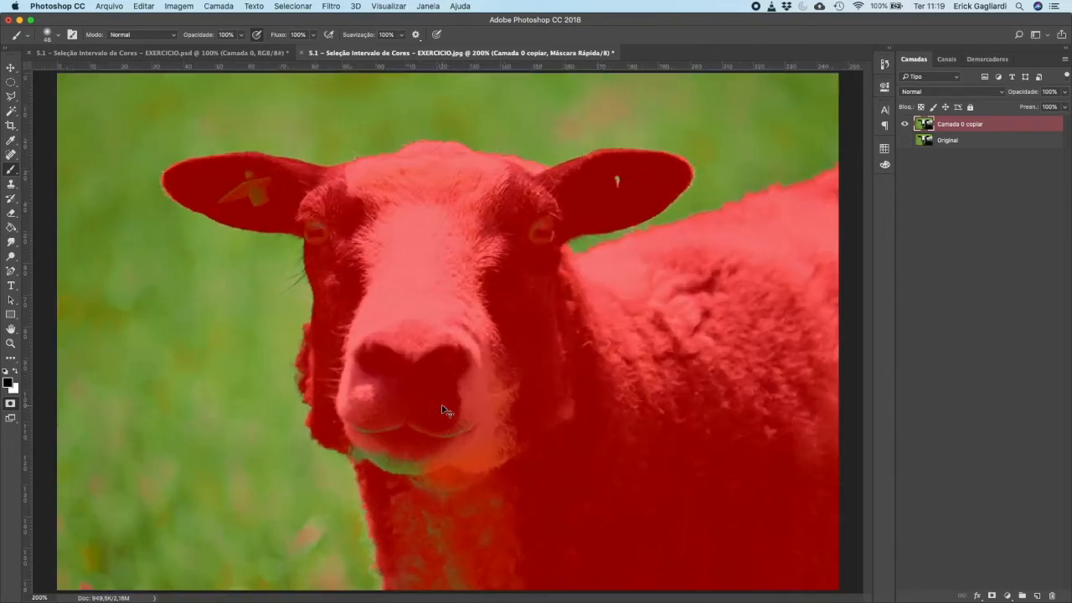
{"action": "left_click_drag", "start_coordinate": [437, 429], "coordinate": [413, 282]}
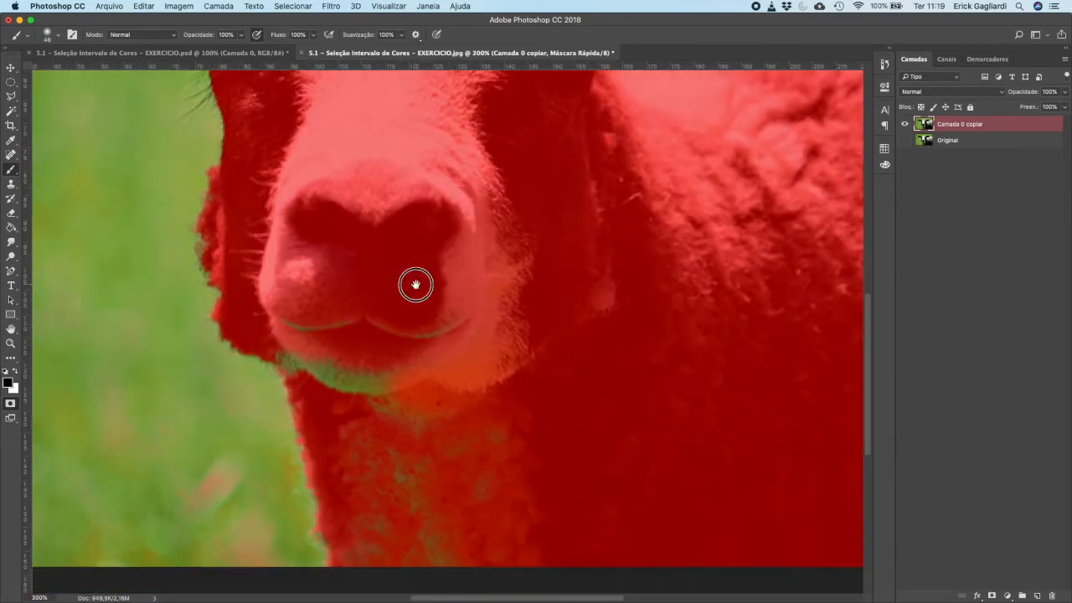
{"action": "left_click_drag", "start_coordinate": [401, 457], "coordinate": [446, 570]}
{"action": "left_click_drag", "start_coordinate": [389, 501], "coordinate": [404, 567]}
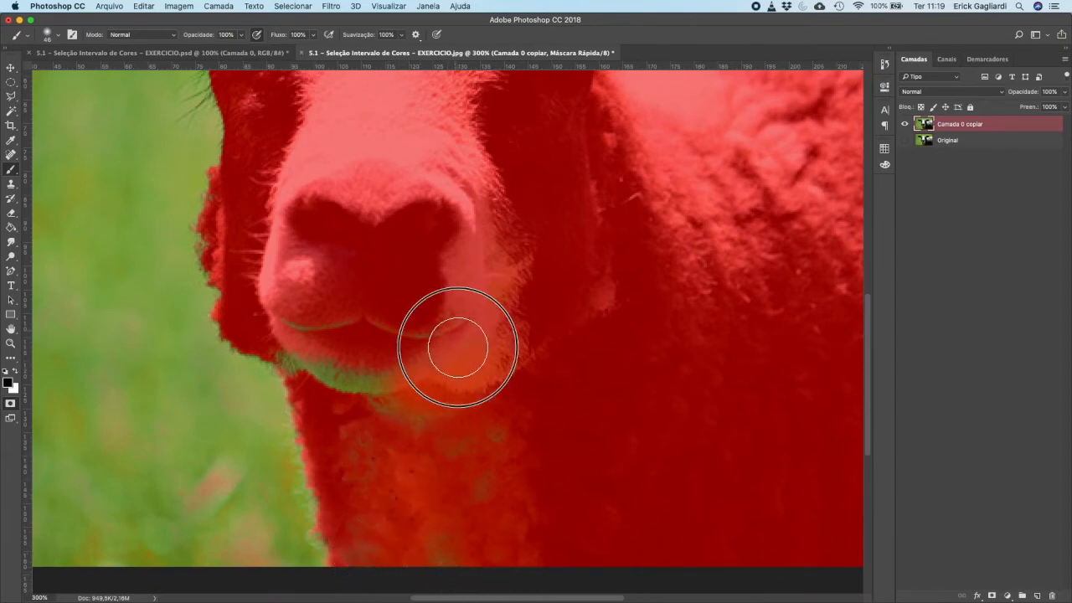
{"action": "mouse_move", "coordinate": [356, 364]}
{"action": "left_mouse_down"}
{"action": "mouse_move", "coordinate": [386, 414]}
{"action": "mouse_move", "coordinate": [374, 392]}
{"action": "mouse_move", "coordinate": [304, 345]}
{"action": "mouse_move", "coordinate": [409, 412]}
{"action": "left_mouse_up"}
{"action": "left_click", "coordinate": [306, 343]}
{"action": "mouse_move", "coordinate": [333, 352]}
{"action": "left_mouse_down"}
{"action": "mouse_move", "coordinate": [297, 343]}
{"action": "mouse_move", "coordinate": [407, 387]}
{"action": "mouse_move", "coordinate": [371, 376]}
{"action": "mouse_move", "coordinate": [385, 377]}
{"action": "left_mouse_up"}
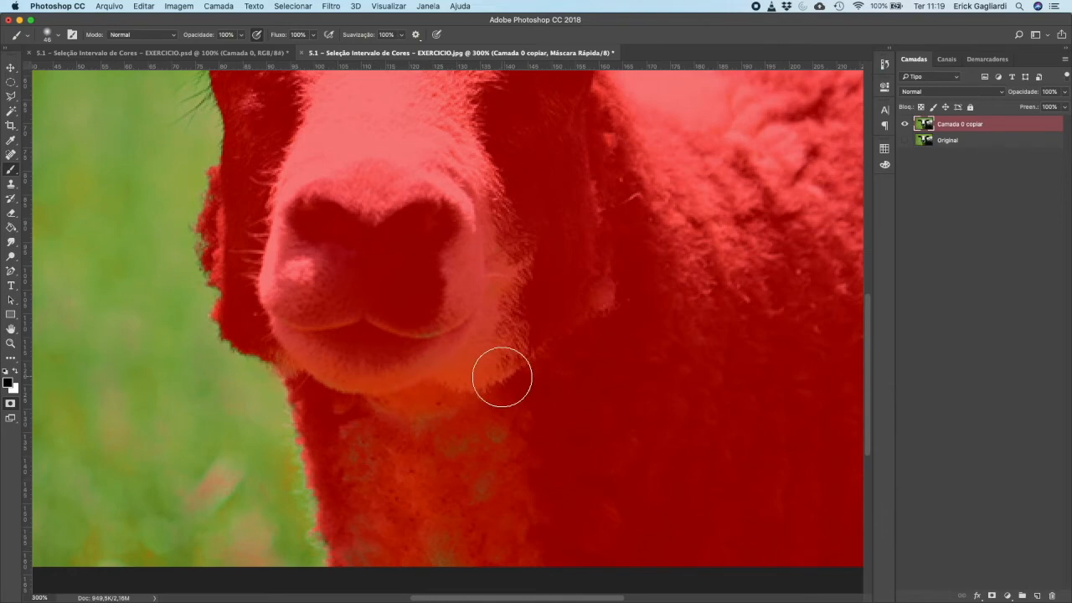
{"action": "key", "text": "q"}
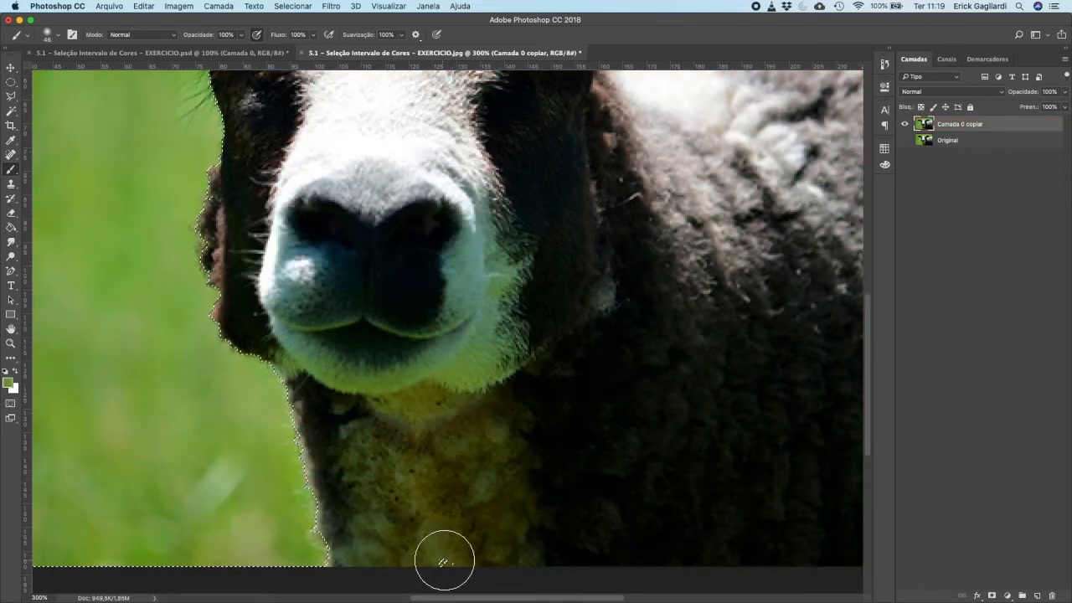
{"action": "key", "text": "q"}
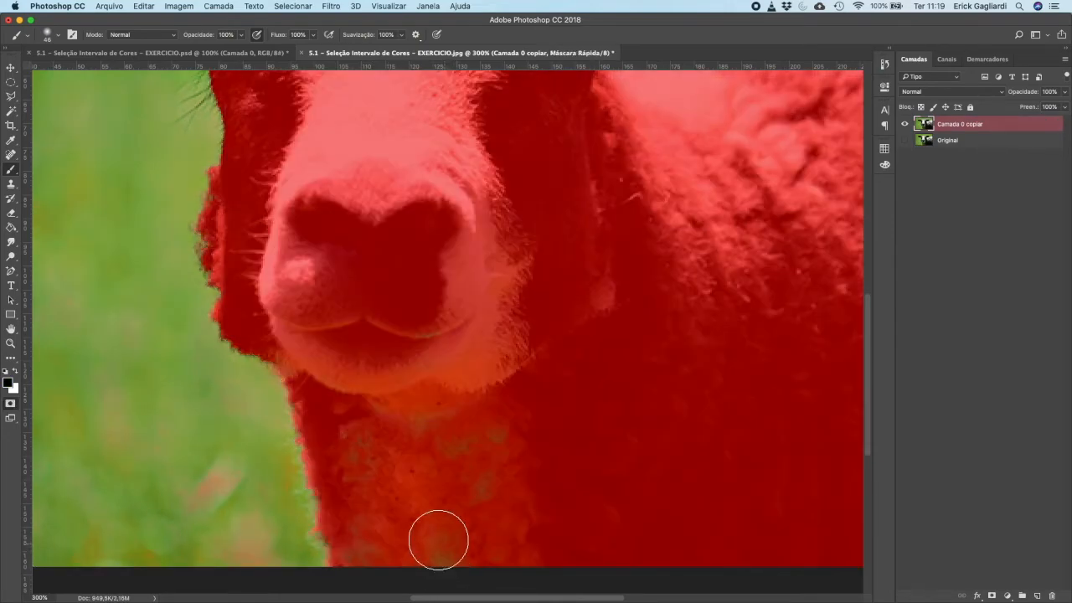
{"action": "key", "text": "q"}
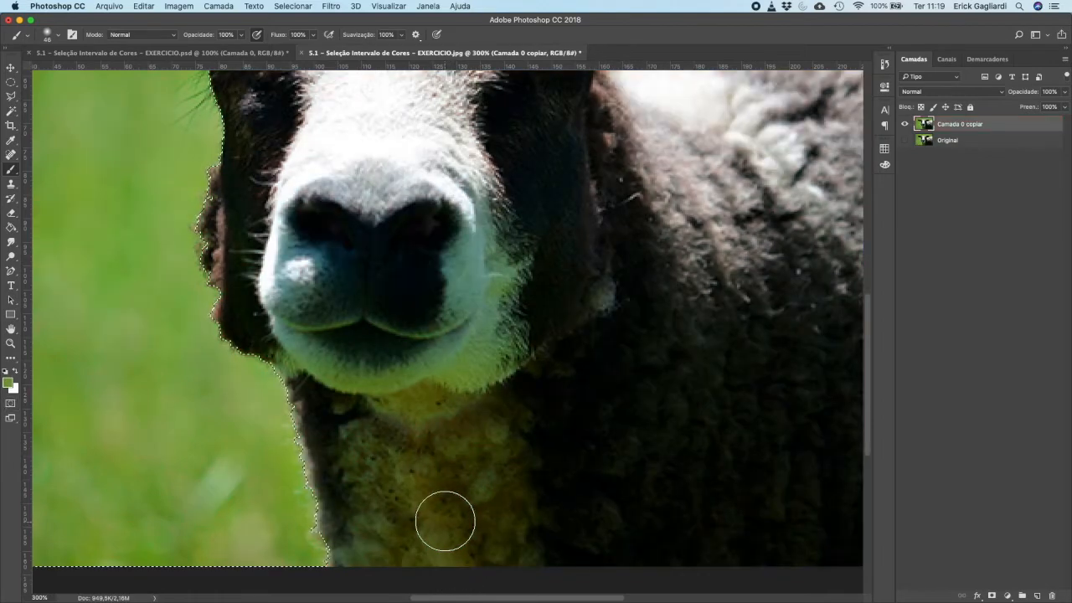
- Mask the green tag spots inside both of the sheep's ears so they are excluded from the selection
{"action": "key", "text": "q"}
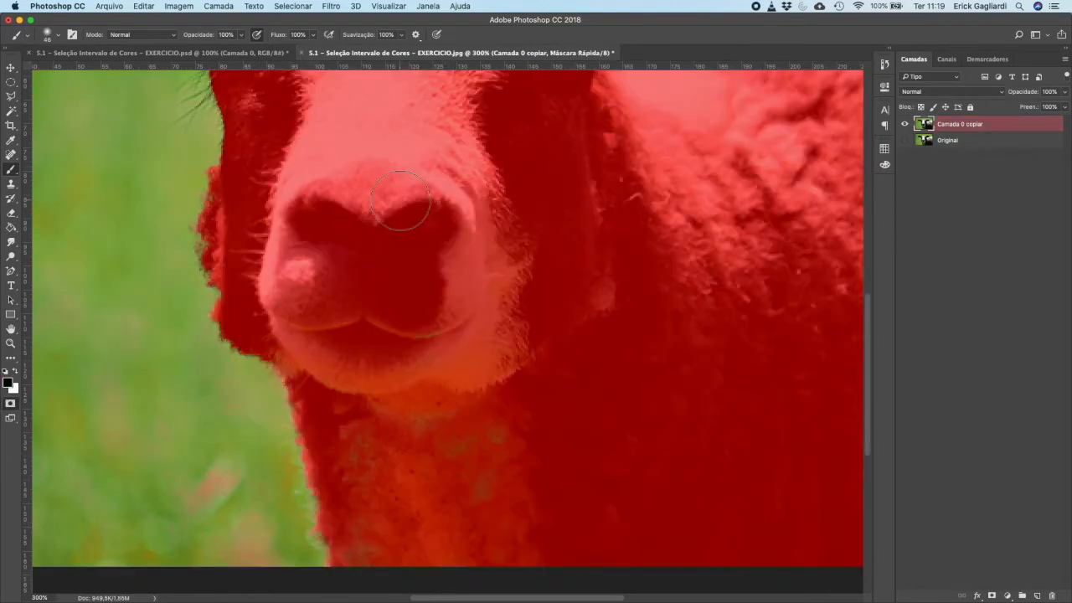
{"action": "left_click_drag", "start_coordinate": [515, 278], "coordinate": [366, 419]}
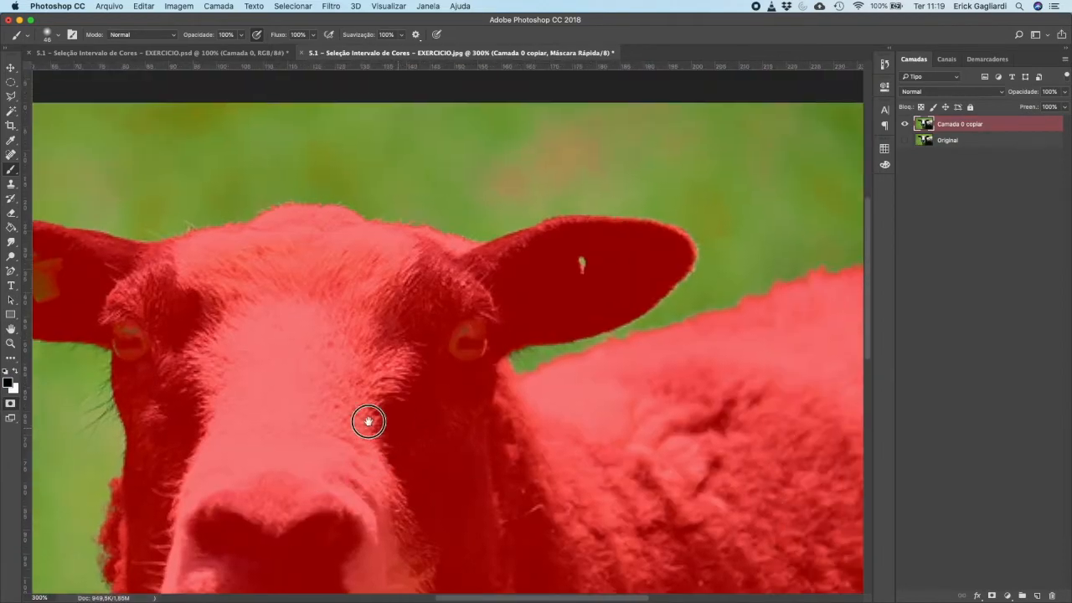
{"action": "key", "text": "q"}
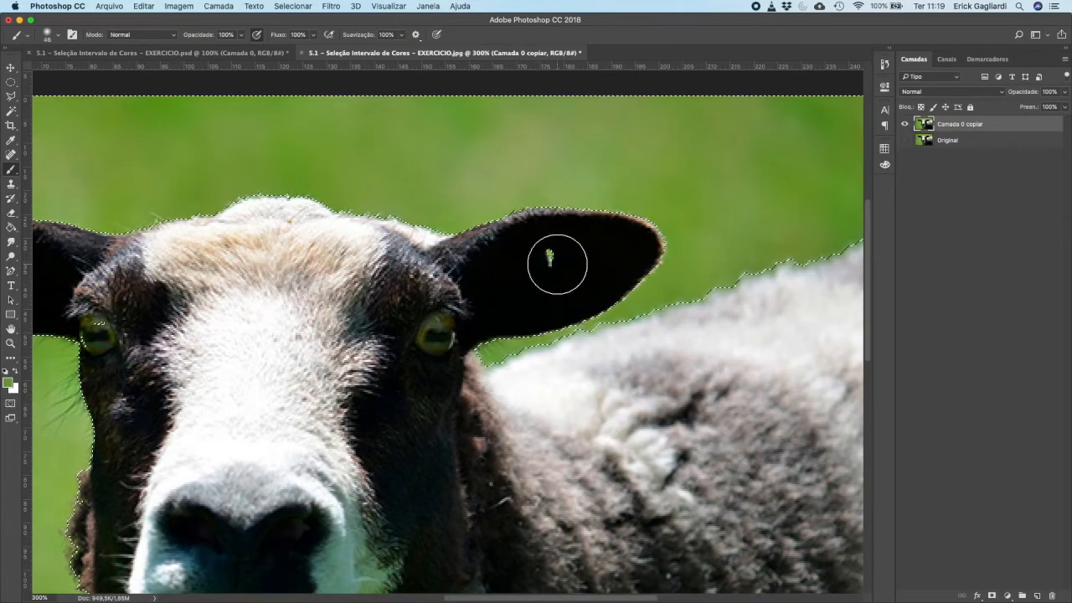
{"action": "key", "text": "q"}
{"action": "key", "text": "q"}
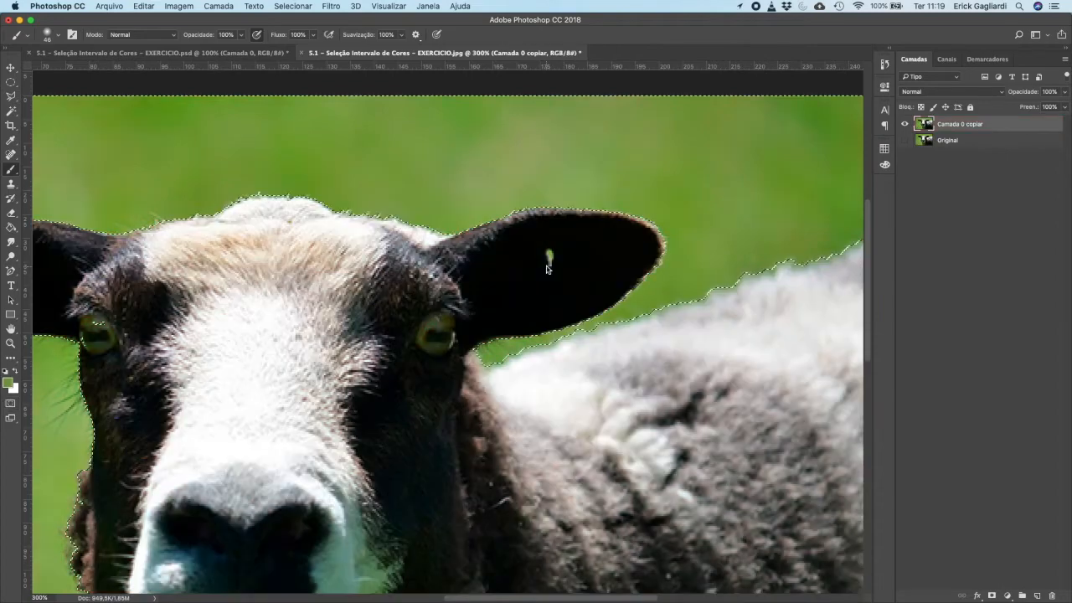
{"action": "left_click_drag", "start_coordinate": [331, 289], "coordinate": [617, 259]}
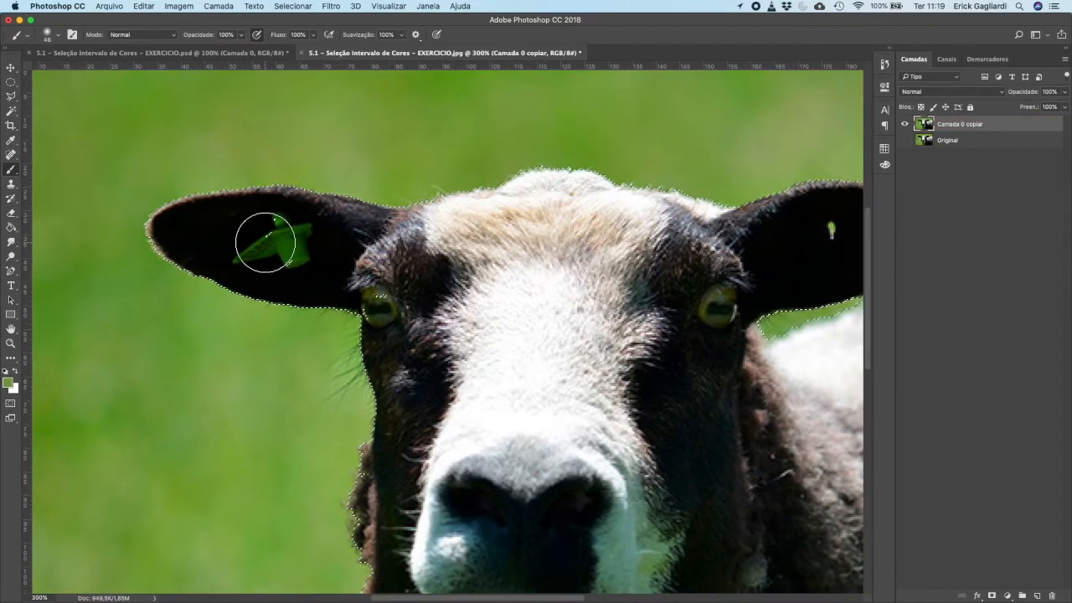
{"action": "key", "text": "q"}
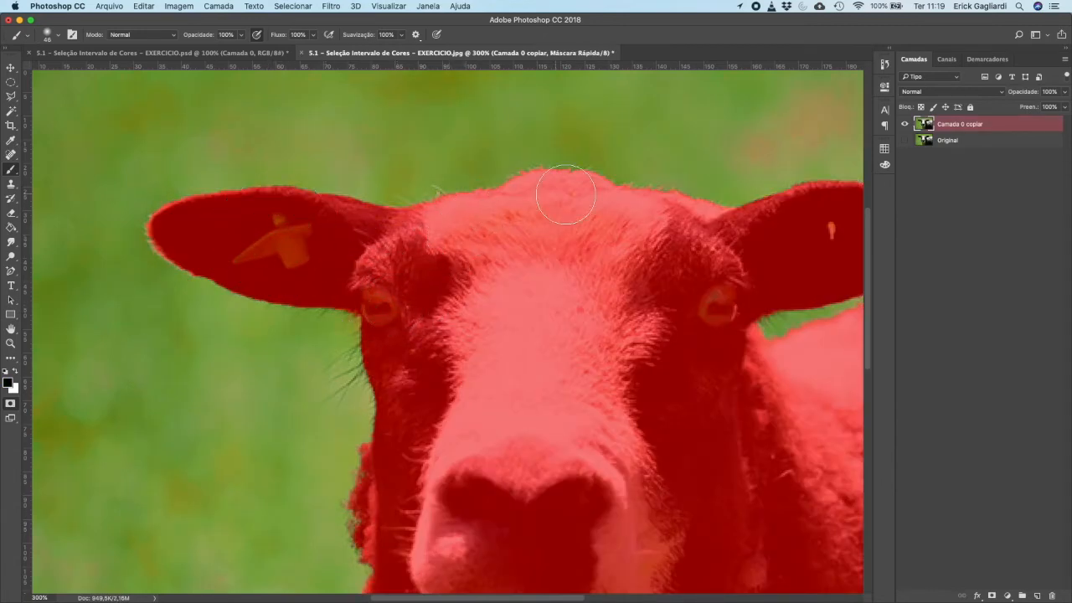
- Paint white over the reddish patches in the lower grass beside the sheep to clear them from the Quick Mask
{"action": "left_click_drag", "start_coordinate": [504, 391], "coordinate": [521, 218]}
{"action": "mouse_move", "coordinate": [567, 373]}
{"action": "left_mouse_down"}
{"action": "mouse_move", "coordinate": [496, 219]}
{"action": "mouse_move", "coordinate": [664, 173]}
{"action": "left_mouse_up"}
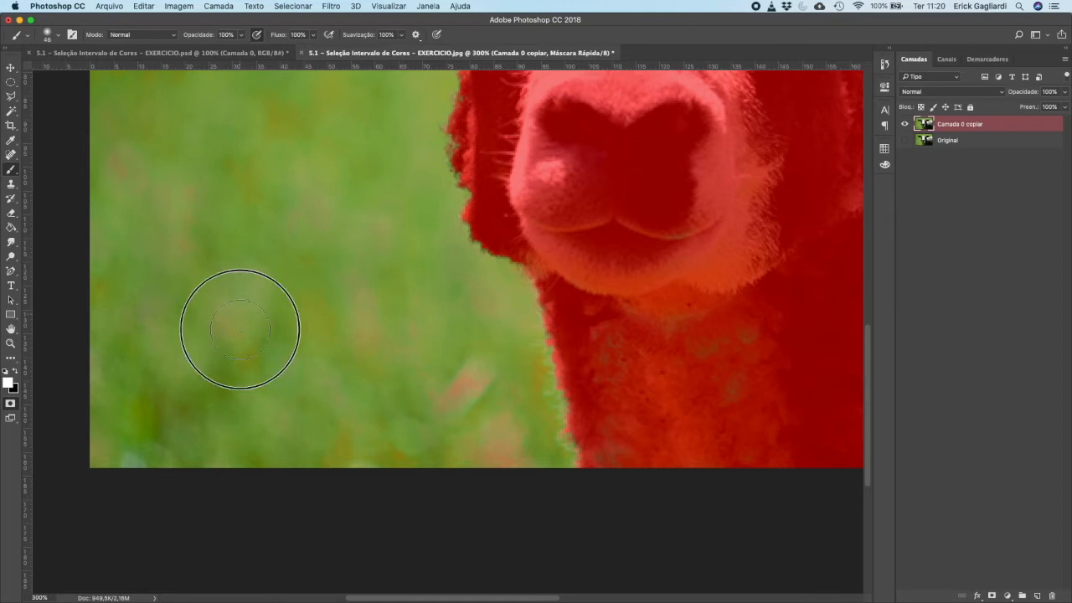
{"action": "mouse_move", "coordinate": [339, 430]}
{"action": "left_mouse_down"}
{"action": "mouse_move", "coordinate": [402, 442]}
{"action": "mouse_move", "coordinate": [459, 390]}
{"action": "mouse_move", "coordinate": [466, 367]}
{"action": "mouse_move", "coordinate": [493, 477]}
{"action": "mouse_move", "coordinate": [496, 455]}
{"action": "left_mouse_up"}
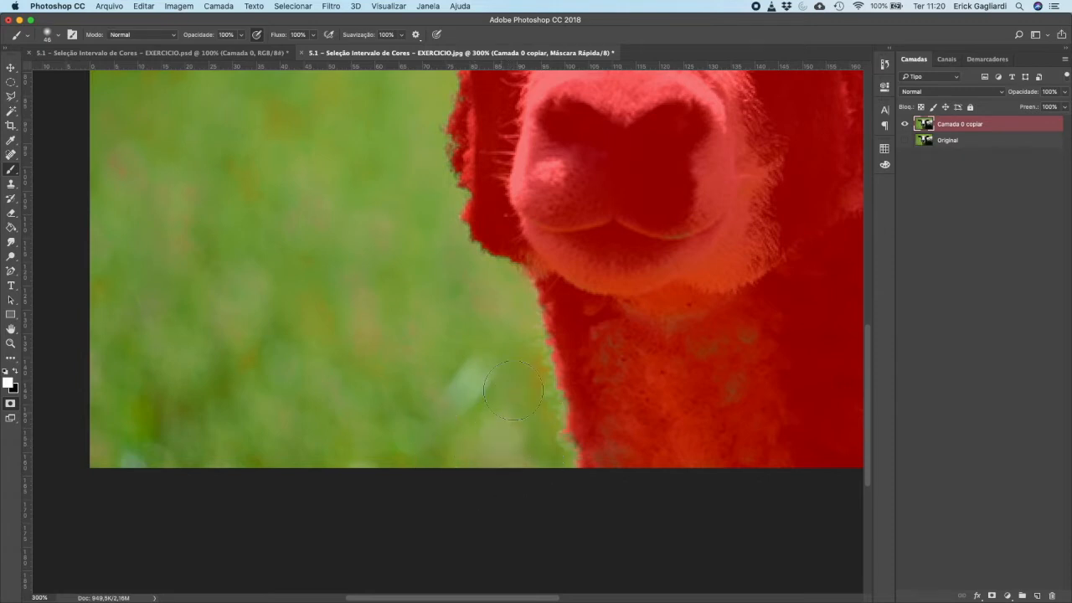
{"action": "left_click_drag", "start_coordinate": [517, 374], "coordinate": [530, 428]}
{"action": "mouse_move", "coordinate": [339, 384]}
{"action": "left_mouse_down"}
{"action": "mouse_move", "coordinate": [387, 388]}
{"action": "mouse_move", "coordinate": [383, 312]}
{"action": "mouse_move", "coordinate": [467, 359]}
{"action": "mouse_move", "coordinate": [474, 304]}
{"action": "mouse_move", "coordinate": [423, 239]}
{"action": "left_mouse_up"}
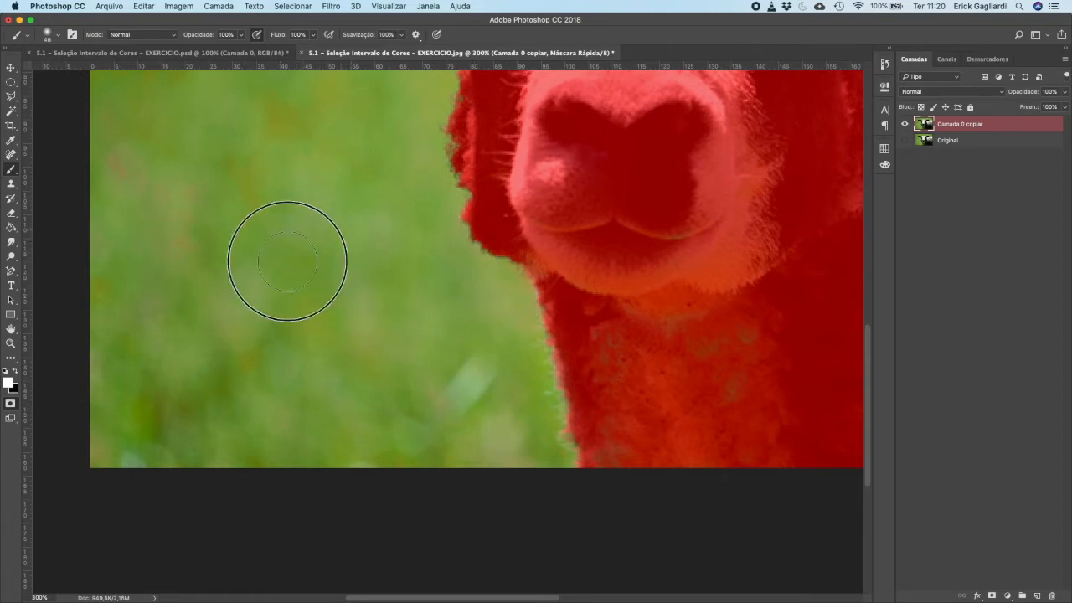
- Clear the leftover mask from the middle and upper grass beside the face with white, and turn the Quick Mask into a selection
{"action": "mouse_move", "coordinate": [338, 317]}
{"action": "left_mouse_down"}
{"action": "mouse_move", "coordinate": [352, 392]}
{"action": "mouse_move", "coordinate": [373, 400]}
{"action": "left_mouse_up"}
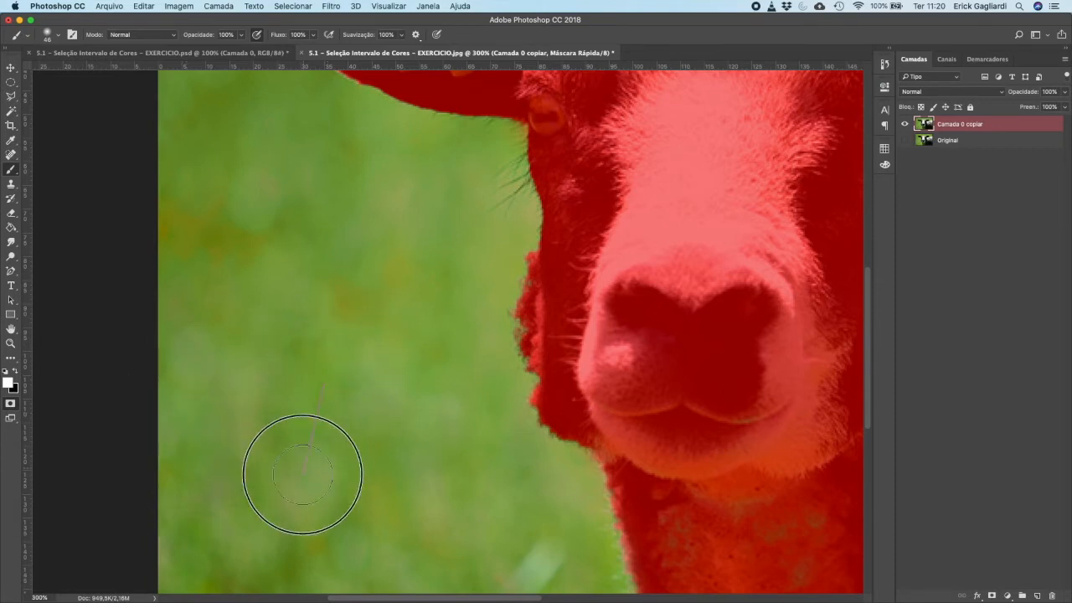
{"action": "scroll", "coordinate": [318, 388], "scroll_direction": "up", "scroll_amount": 5}
{"action": "mouse_move", "coordinate": [332, 360]}
{"action": "left_mouse_down"}
{"action": "mouse_move", "coordinate": [354, 342]}
{"action": "mouse_move", "coordinate": [395, 347]}
{"action": "left_mouse_up"}
{"action": "mouse_move", "coordinate": [222, 300]}
{"action": "left_mouse_down"}
{"action": "mouse_move", "coordinate": [212, 275]}
{"action": "mouse_move", "coordinate": [168, 291]}
{"action": "mouse_move", "coordinate": [165, 330]}
{"action": "mouse_move", "coordinate": [266, 266]}
{"action": "left_mouse_up"}
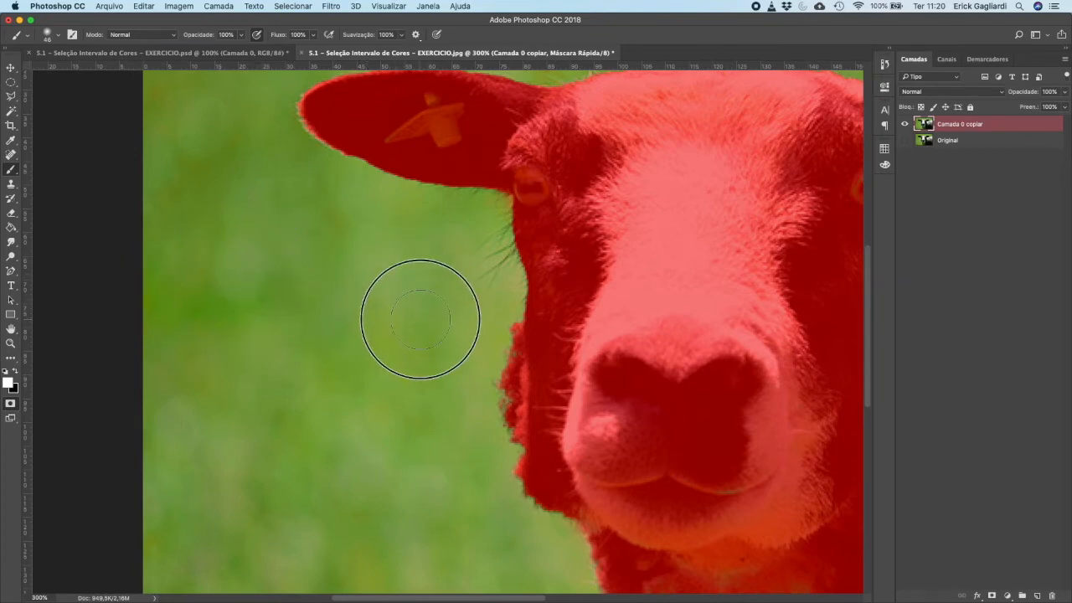
{"action": "left_click_drag", "start_coordinate": [273, 363], "coordinate": [277, 416]}
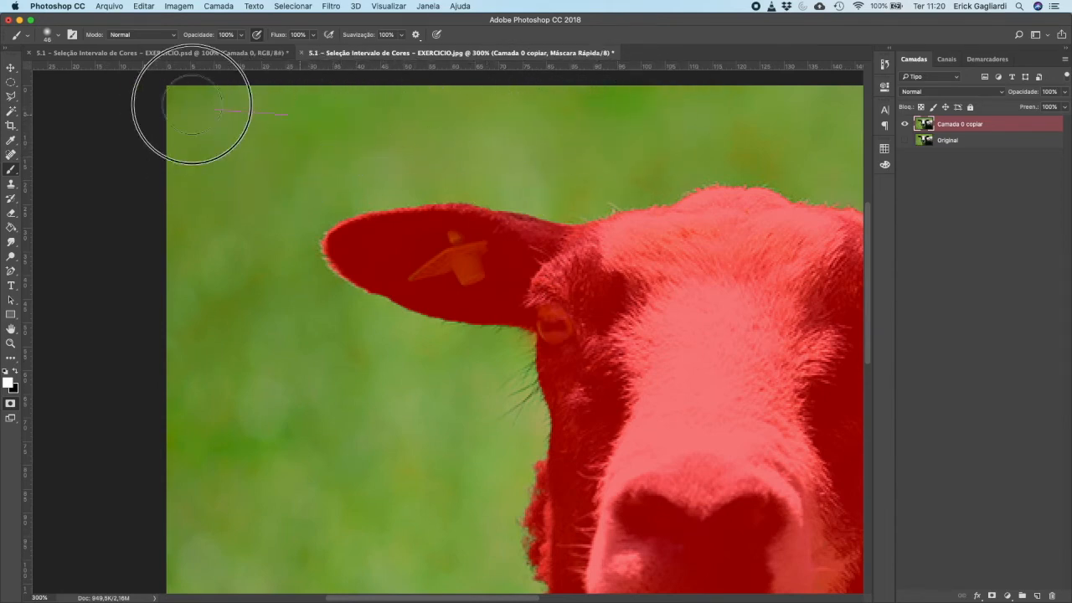
{"action": "key", "text": "q"}
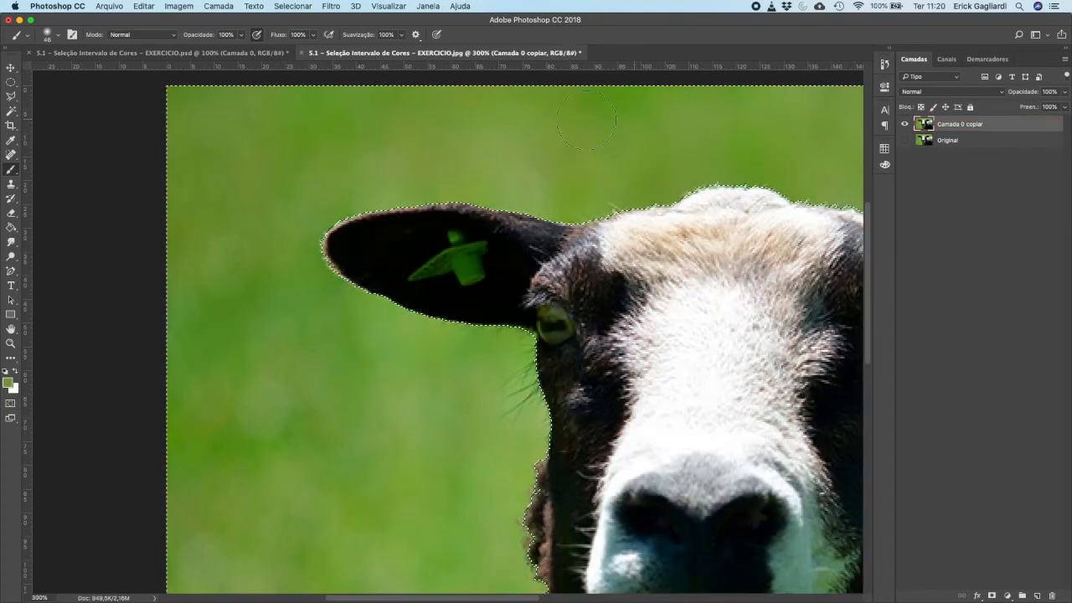
- Return to Quick Mask mode and paint white over the grass above the sheep's head and left ear
{"action": "key", "text": "q"}
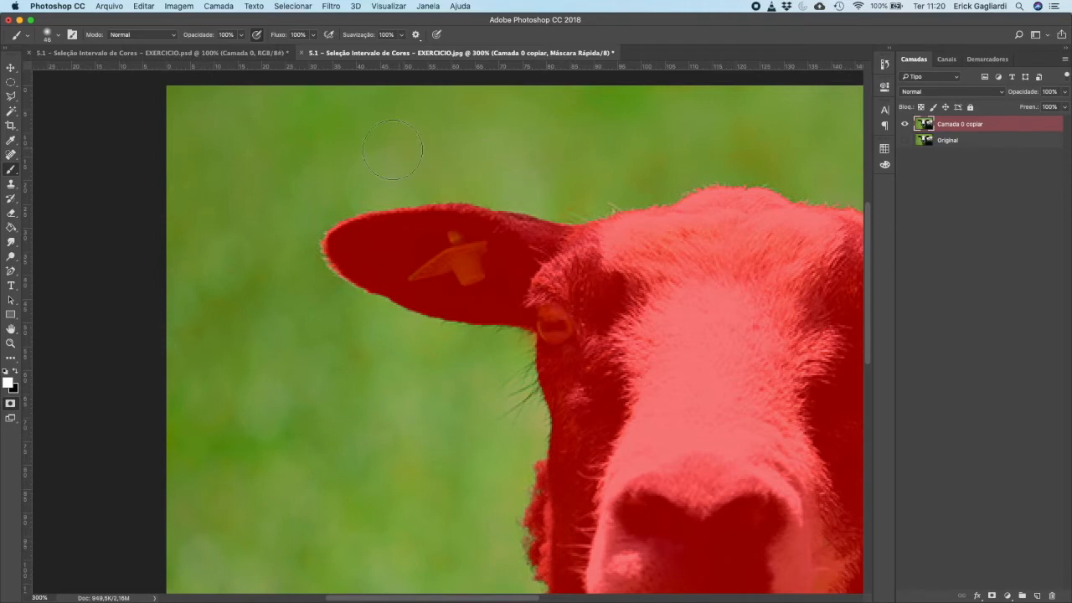
{"action": "left_click_drag", "start_coordinate": [388, 153], "coordinate": [268, 163]}
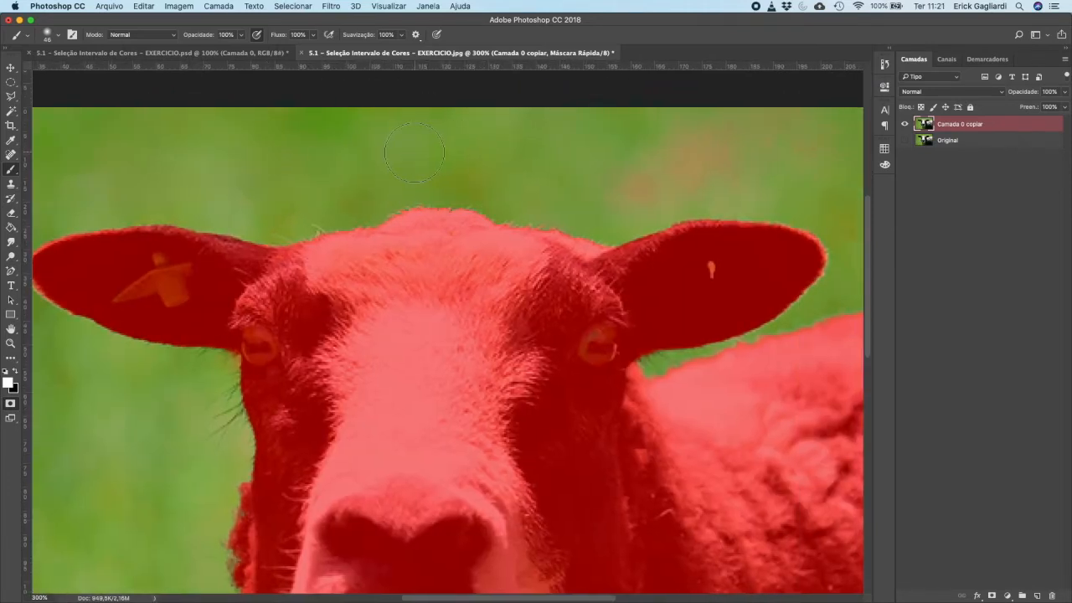
{"action": "mouse_move", "coordinate": [475, 167]}
{"action": "left_mouse_down"}
{"action": "mouse_move", "coordinate": [366, 163]}
{"action": "mouse_move", "coordinate": [338, 186]}
{"action": "mouse_move", "coordinate": [279, 194]}
{"action": "mouse_move", "coordinate": [356, 182]}
{"action": "left_mouse_up"}
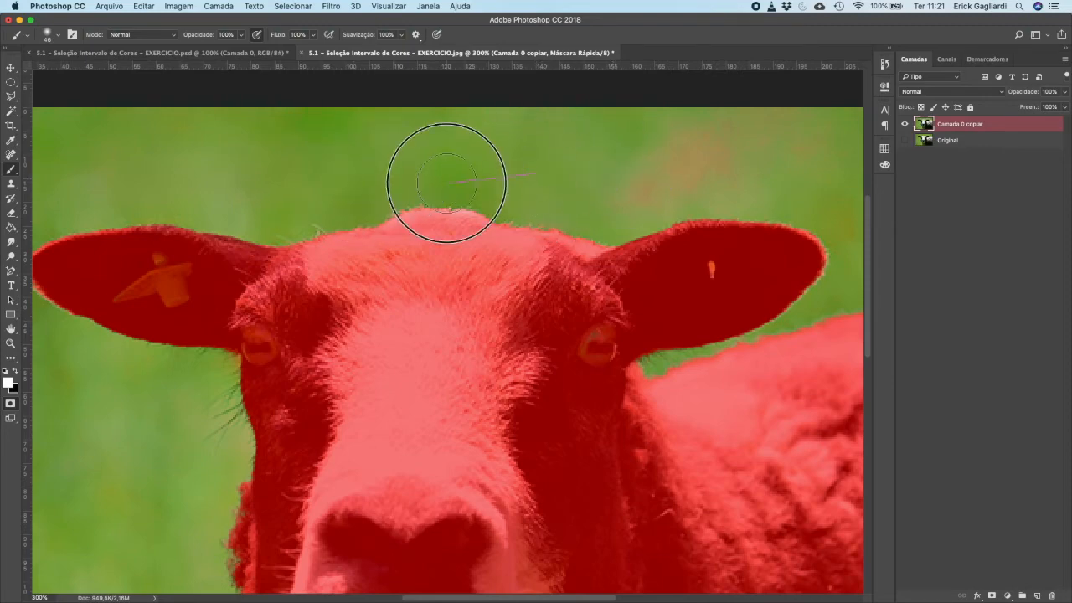
{"action": "left_click_drag", "start_coordinate": [561, 165], "coordinate": [334, 186]}
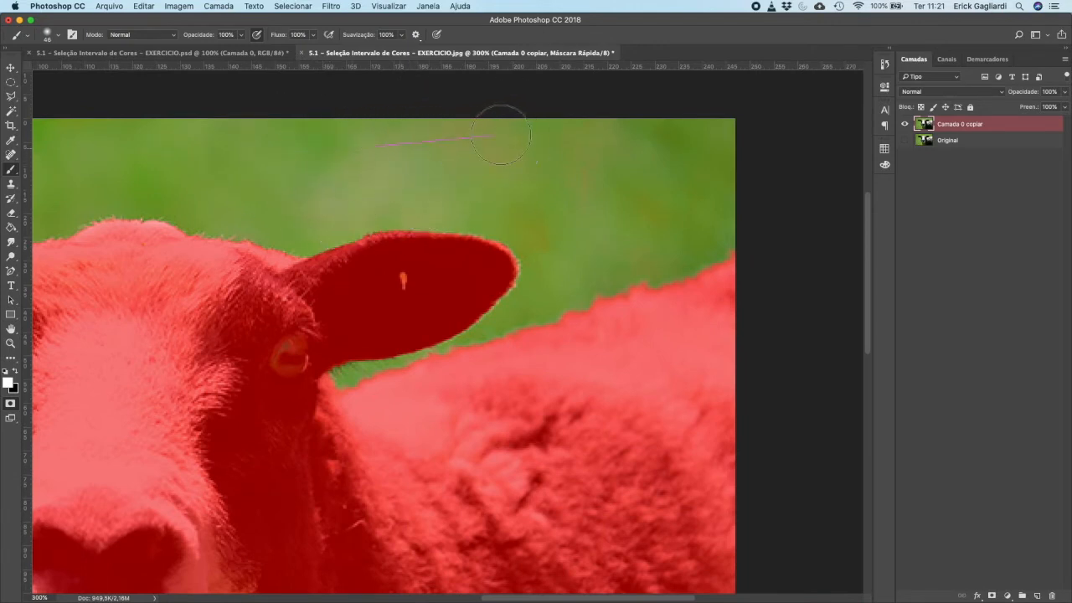
- Clear the leftover mask from the grass beyond the sheep's other ear and above its back with white
{"action": "mouse_move", "coordinate": [561, 153]}
{"action": "left_mouse_down"}
{"action": "mouse_move", "coordinate": [608, 159]}
{"action": "mouse_move", "coordinate": [507, 148]}
{"action": "mouse_move", "coordinate": [576, 151]}
{"action": "mouse_move", "coordinate": [553, 150]}
{"action": "left_mouse_up"}
{"action": "mouse_move", "coordinate": [544, 150]}
{"action": "left_mouse_down"}
{"action": "mouse_move", "coordinate": [622, 152]}
{"action": "mouse_move", "coordinate": [591, 149]}
{"action": "mouse_move", "coordinate": [630, 167]}
{"action": "left_mouse_up"}
{"action": "left_click", "coordinate": [582, 176]}
{"action": "mouse_move", "coordinate": [562, 147]}
{"action": "left_mouse_down"}
{"action": "mouse_move", "coordinate": [468, 146]}
{"action": "mouse_move", "coordinate": [524, 148]}
{"action": "left_mouse_up"}
{"action": "left_click", "coordinate": [317, 144]}
{"action": "mouse_move", "coordinate": [540, 204]}
{"action": "left_mouse_down"}
{"action": "mouse_move", "coordinate": [553, 246]}
{"action": "mouse_move", "coordinate": [532, 221]}
{"action": "mouse_move", "coordinate": [543, 235]}
{"action": "mouse_move", "coordinate": [631, 249]}
{"action": "mouse_move", "coordinate": [658, 242]}
{"action": "mouse_move", "coordinate": [665, 215]}
{"action": "mouse_move", "coordinate": [612, 244]}
{"action": "left_mouse_up"}
- Check the whole Quick Mask, turn it into a selection, and delete the green background from the Camada 0 copiar layer
{"action": "key", "text": "super+0"}
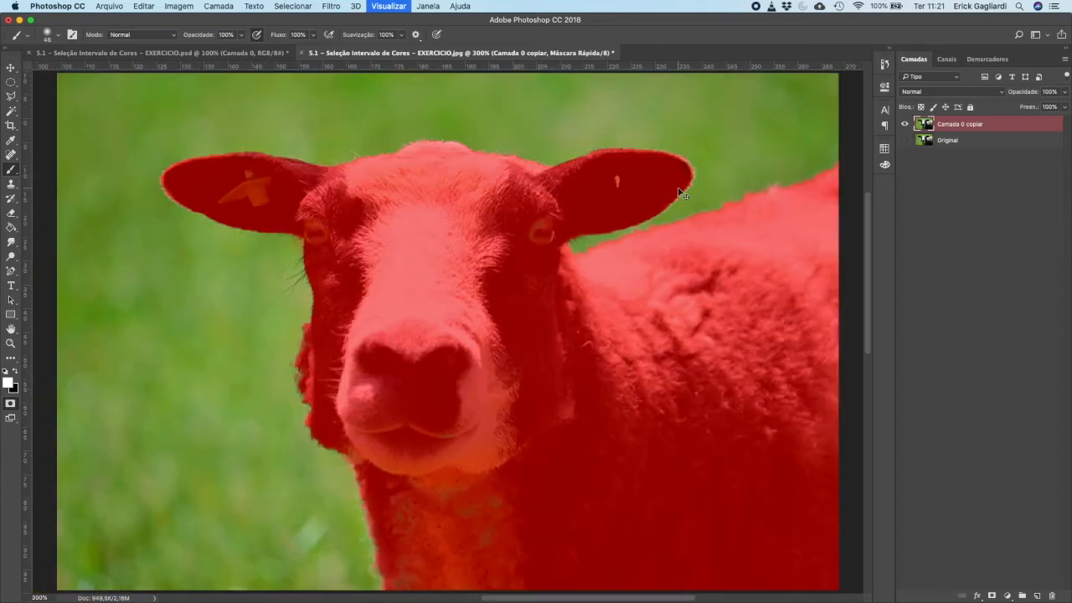
{"action": "key", "text": "super+1"}
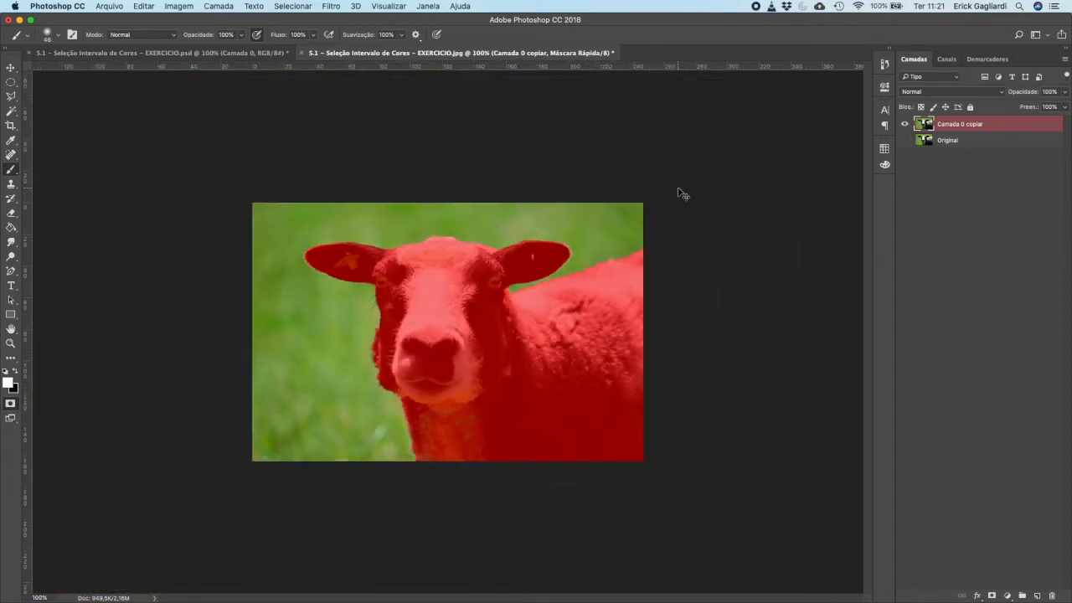
{"action": "key", "text": "q"}
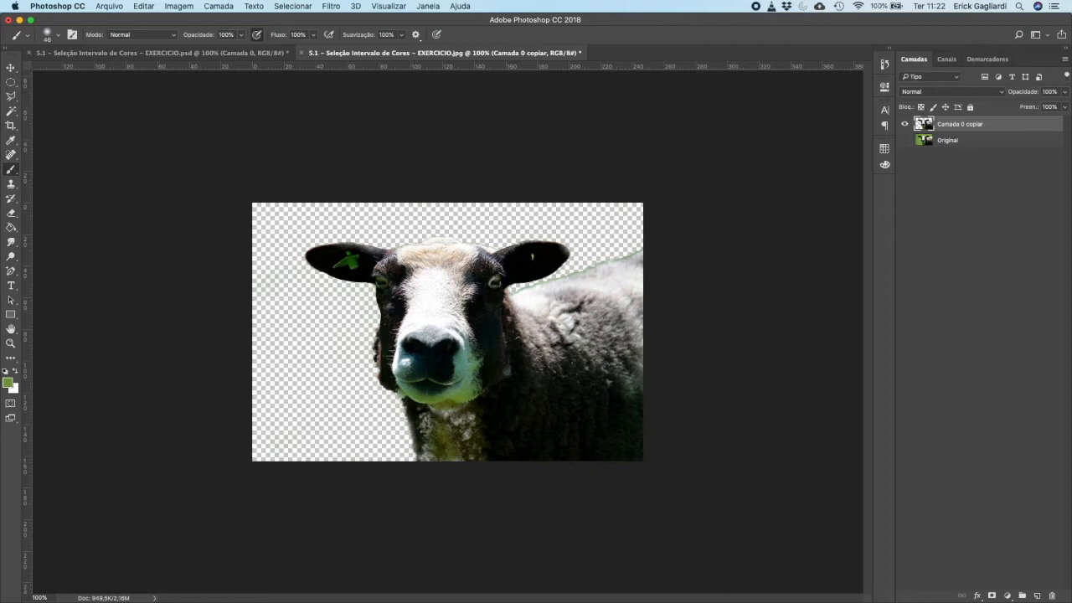
- Place the sky image 5.2 – Seleção Intervalo de Cores – EXERCICIO and scale it to about 44% to cover the canvas
{"action": "left_click_drag", "start_coordinate": [692, 299], "coordinate": [355, 310]}
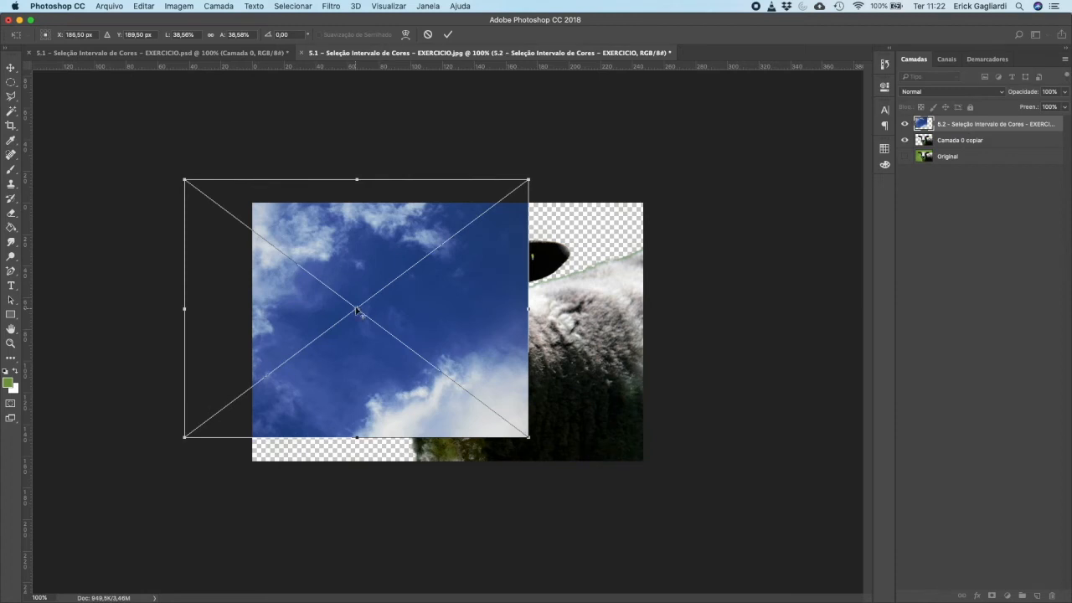
{"action": "left_click_drag", "start_coordinate": [359, 263], "coordinate": [425, 287]}
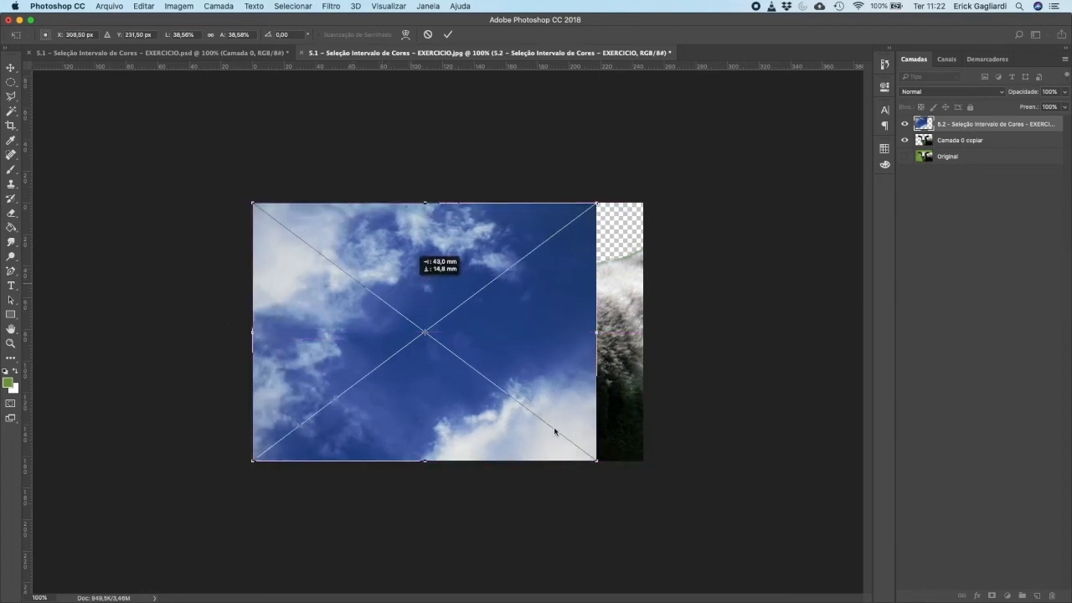
{"action": "left_click_drag", "start_coordinate": [596, 461], "coordinate": [631, 457]}
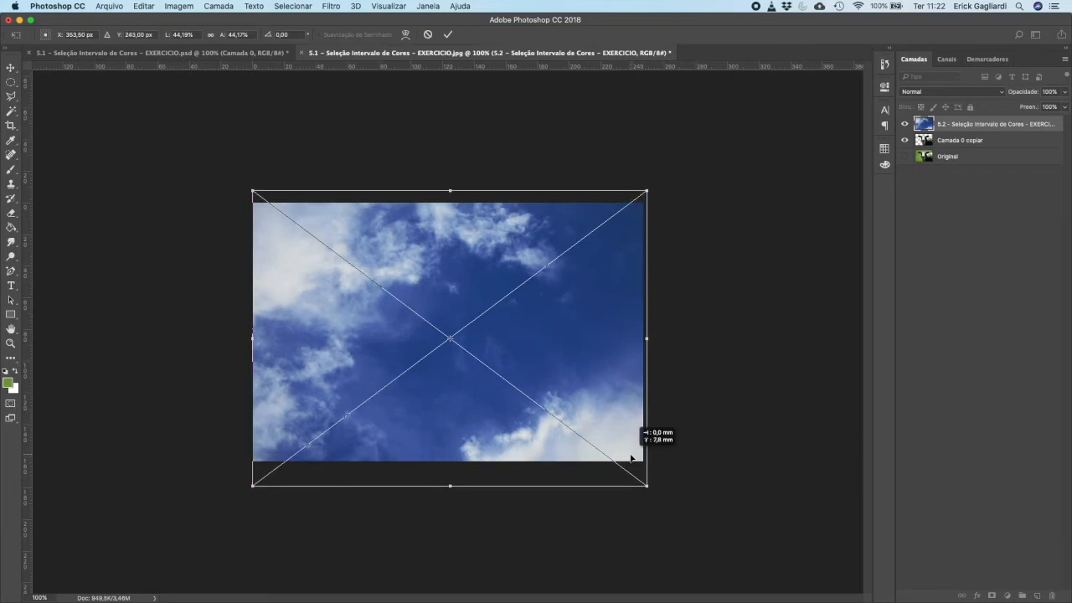
{"action": "key", "text": "Return"}
- Move the sky layer beneath the Camada 0 copiar layer and rename it FUNDO
{"action": "left_click_drag", "start_coordinate": [947, 126], "coordinate": [953, 146]}
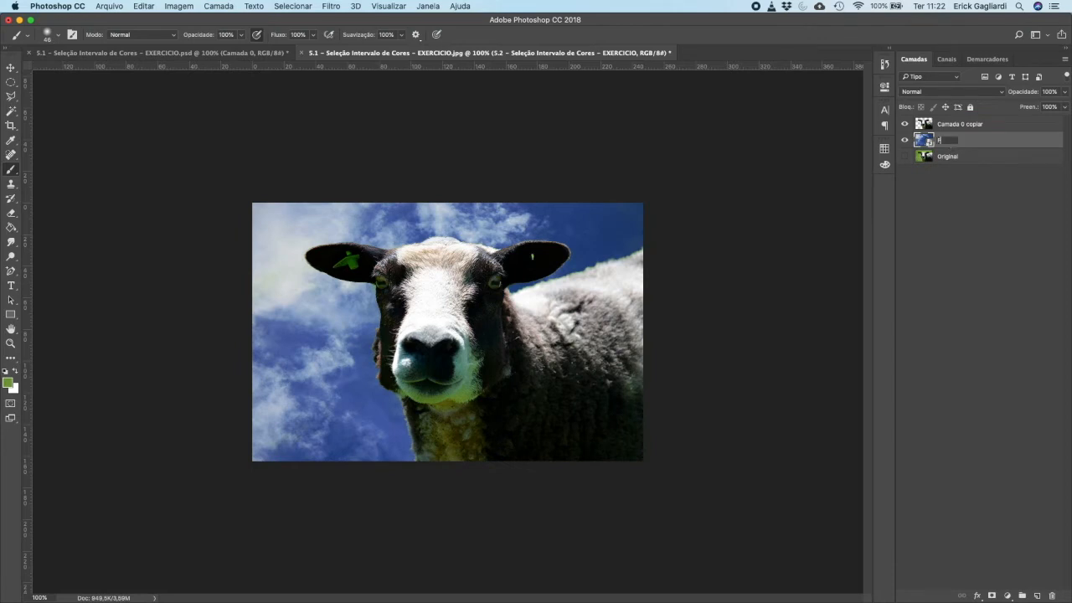
{"action": "key", "text": "Return"}
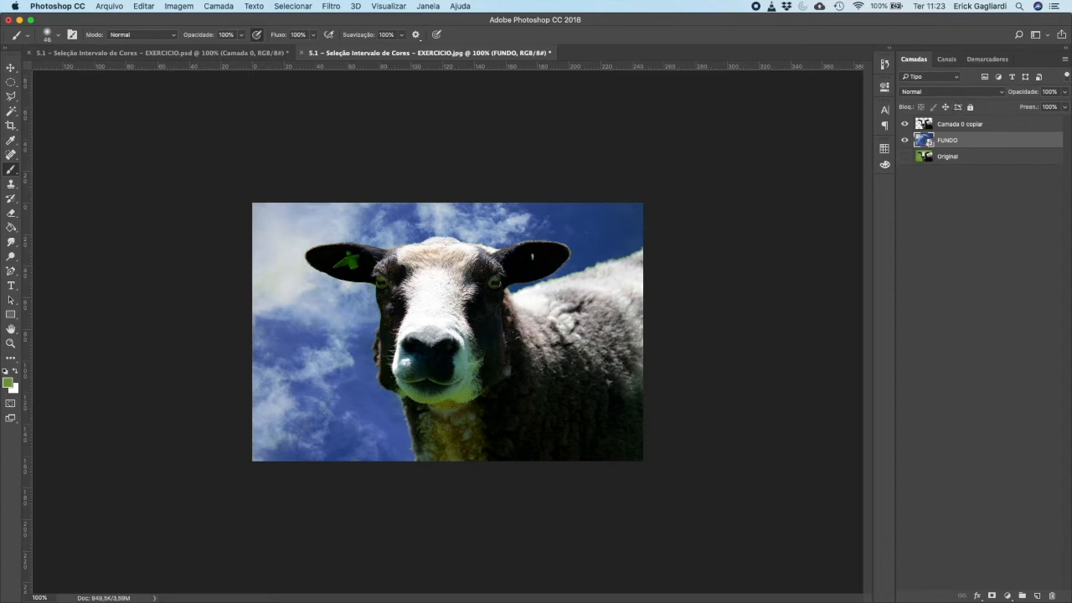
{"action": "key", "text": "super+Tab"}
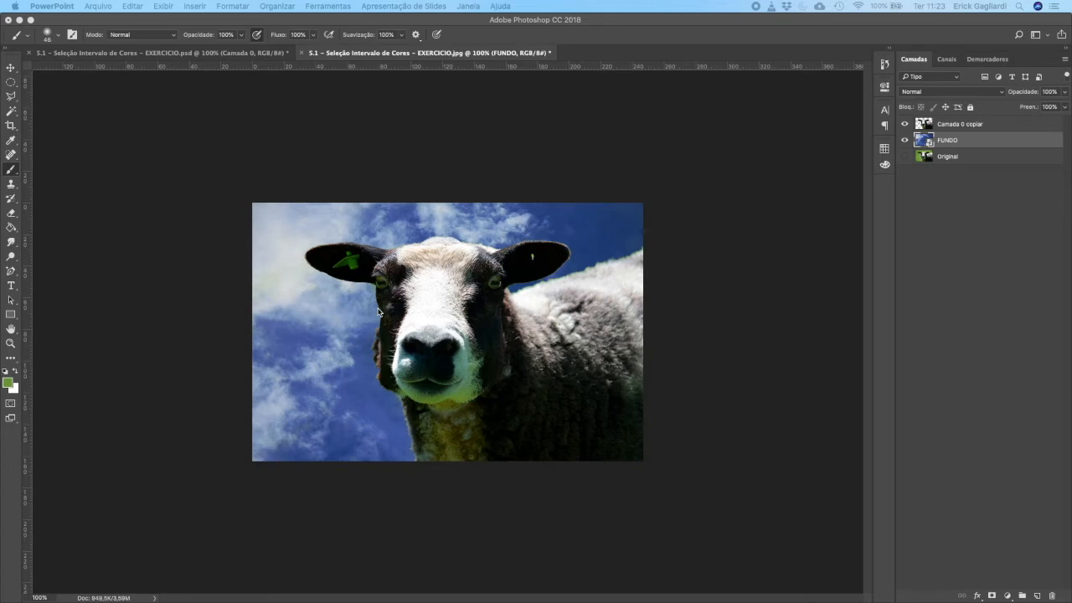
{"action": "key", "text": "super+Tab"}
- Load the sheep layer's outline as a selection and contract it by 2 pixels
{"action": "key", "text": "super+plus"}
{"action": "key", "text": "super+plus"}
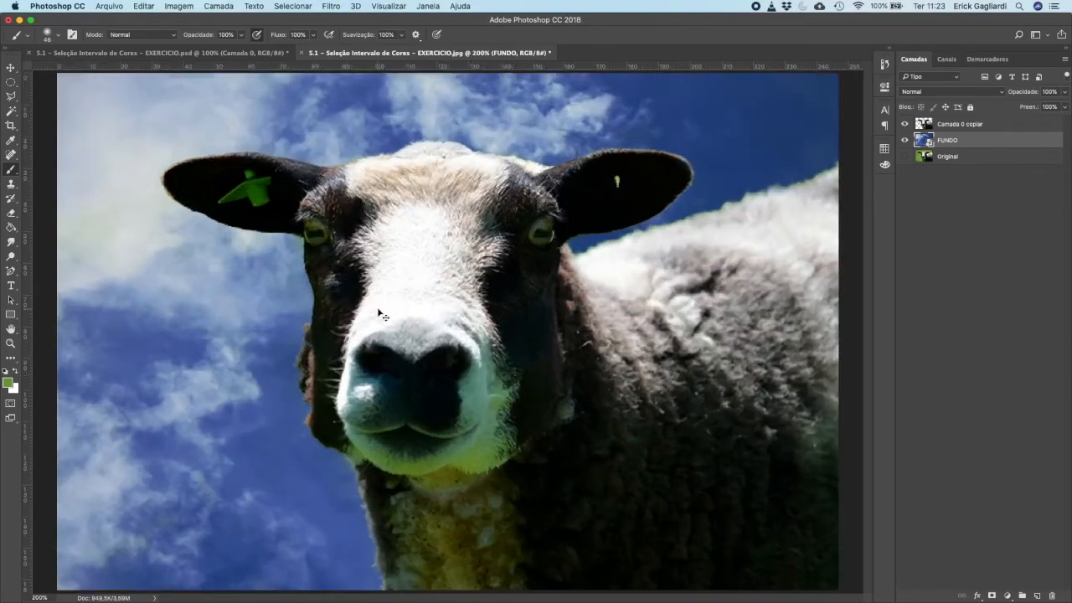
{"action": "scroll", "coordinate": [469, 270], "scroll_direction": "right", "scroll_amount": 6}
{"action": "scroll", "coordinate": [469, 270], "scroll_direction": "up", "scroll_amount": 2}
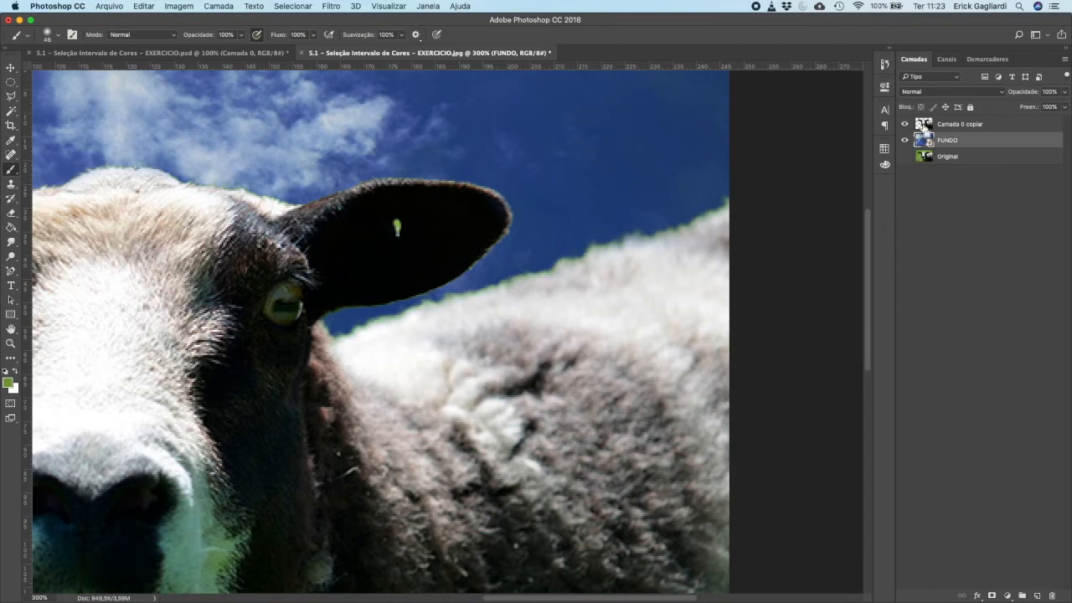
{"action": "left_click", "coordinate": [924, 124], "text": "super"}
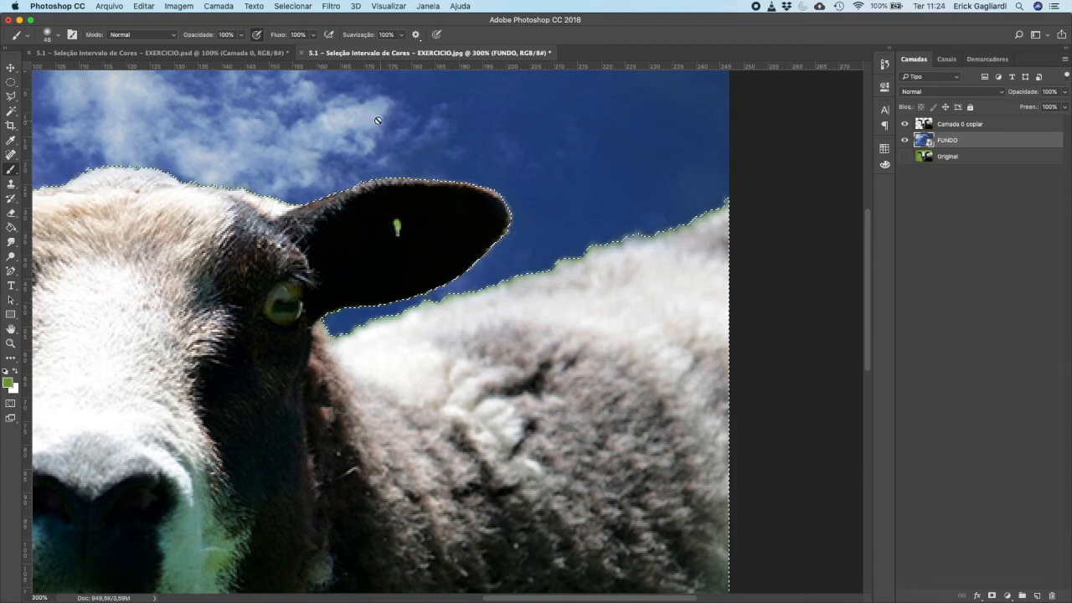
{"action": "left_click", "coordinate": [293, 8]}
{"action": "left_click", "coordinate": [292, 8]}
{"action": "left_click", "coordinate": [290, 8]}
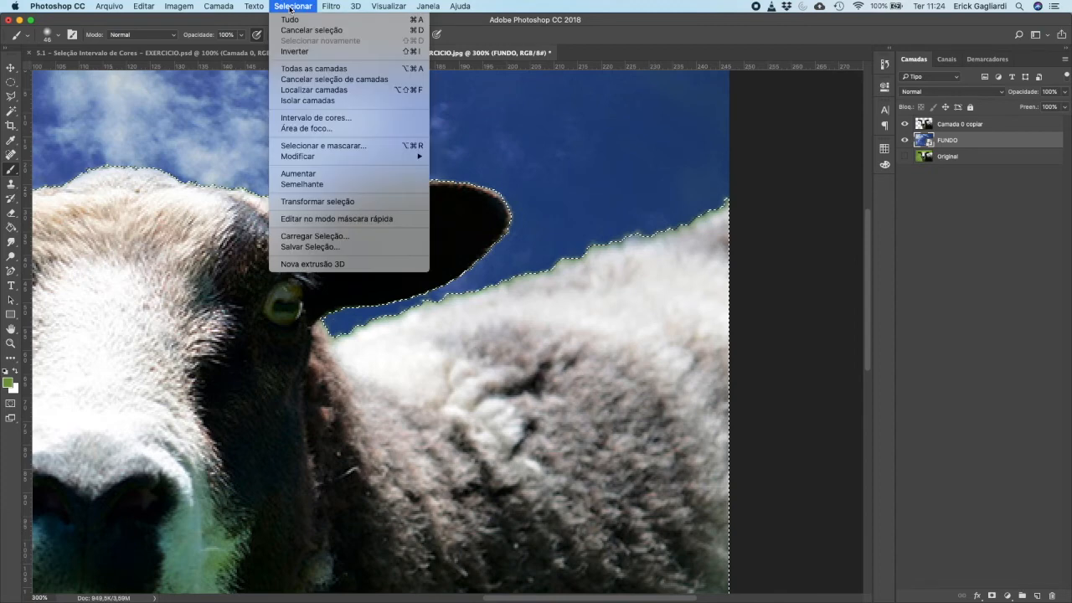
{"action": "mouse_move", "coordinate": [338, 155]}
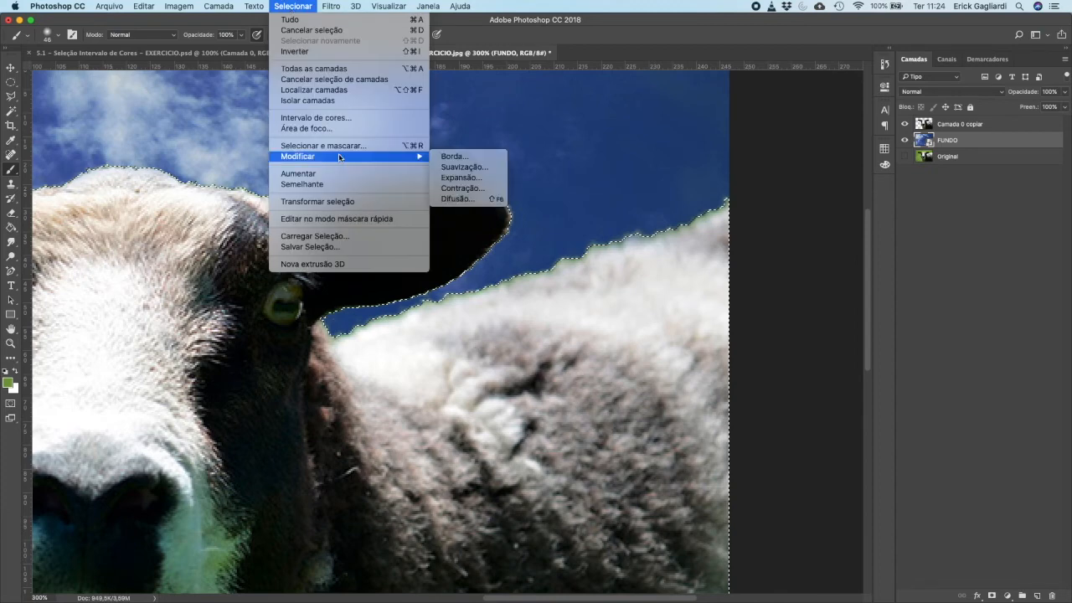
{"action": "left_click", "coordinate": [461, 196]}
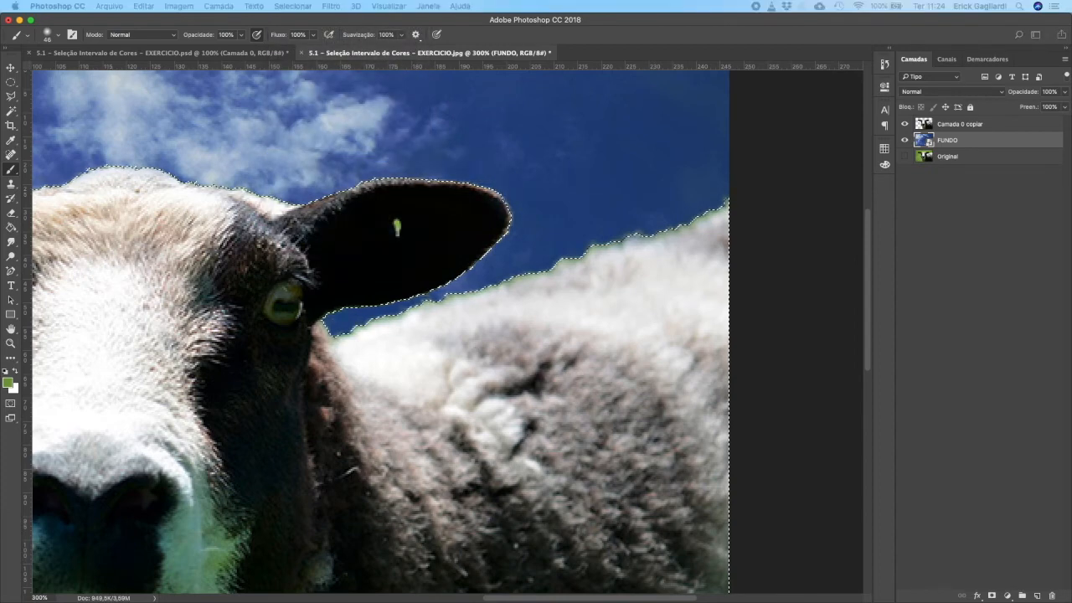
{"action": "left_click_drag", "start_coordinate": [651, 209], "coordinate": [557, 134]}
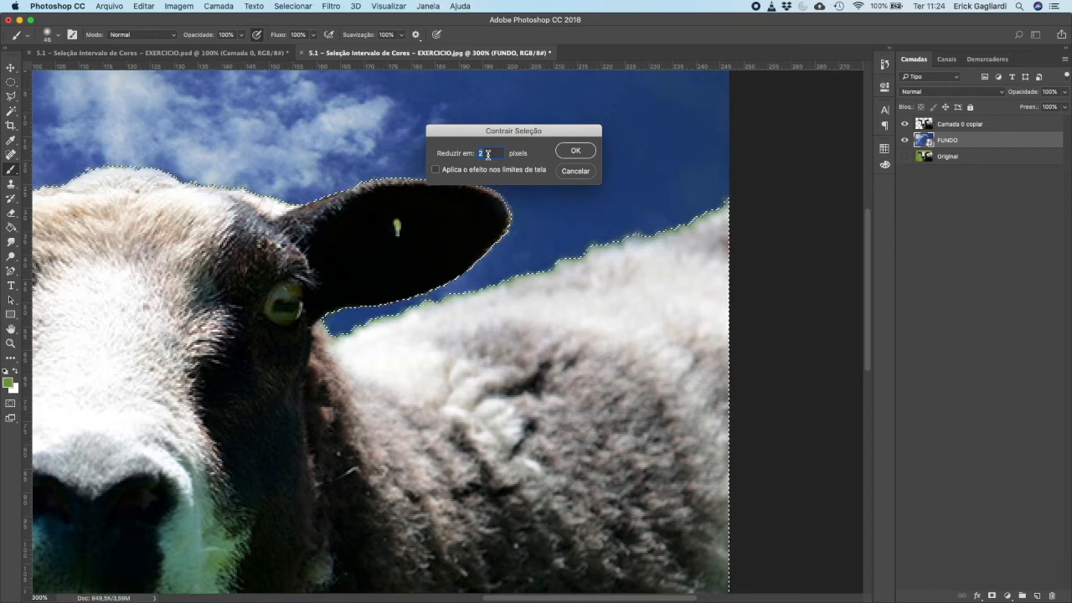
{"action": "left_click", "coordinate": [577, 151]}
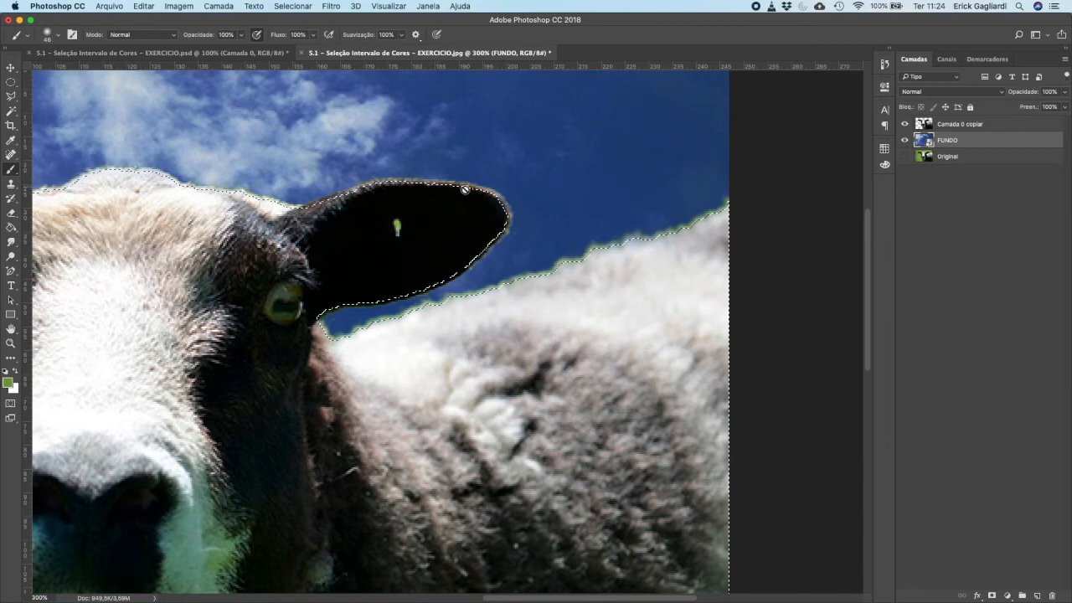
- Reload the sheep layer's outline as a selection and contract it by 1 pixel
{"action": "left_click", "coordinate": [925, 125], "text": "super"}
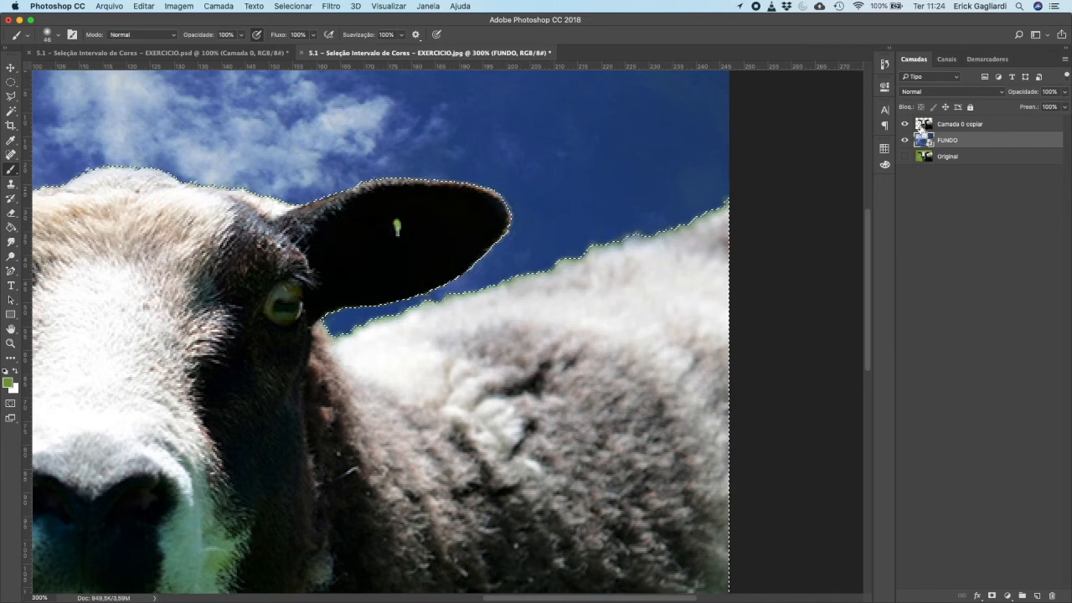
{"action": "left_click", "coordinate": [293, 6]}
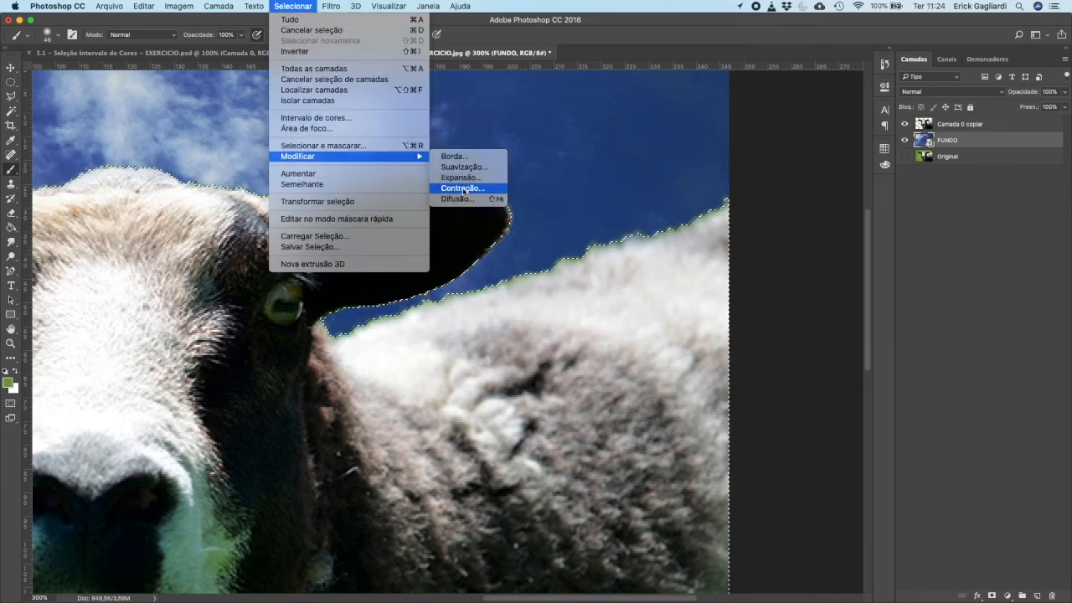
{"action": "left_click", "coordinate": [463, 188]}
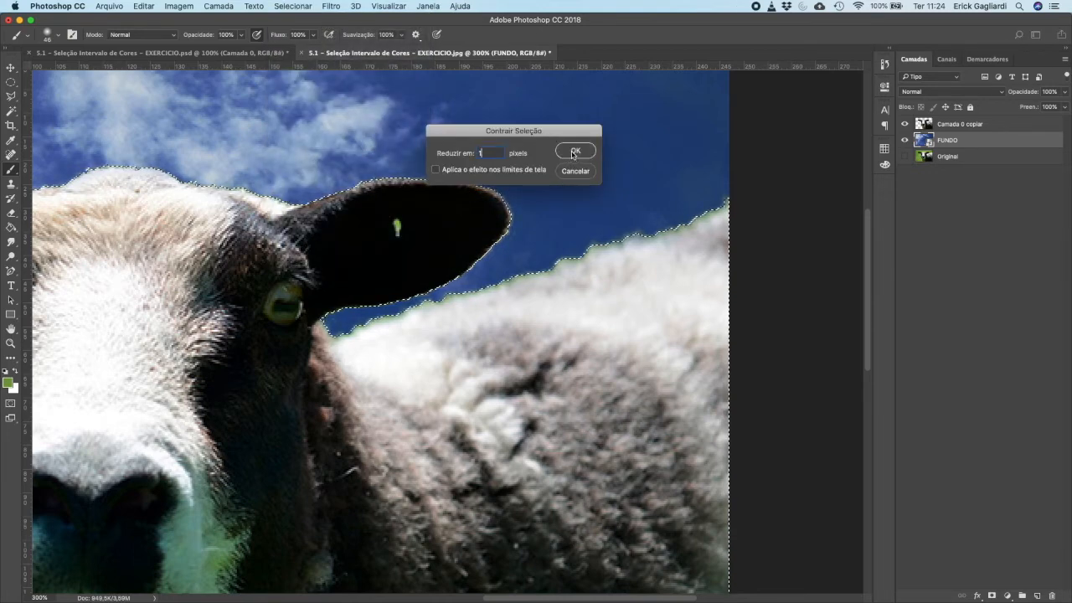
{"action": "left_click", "coordinate": [574, 151]}
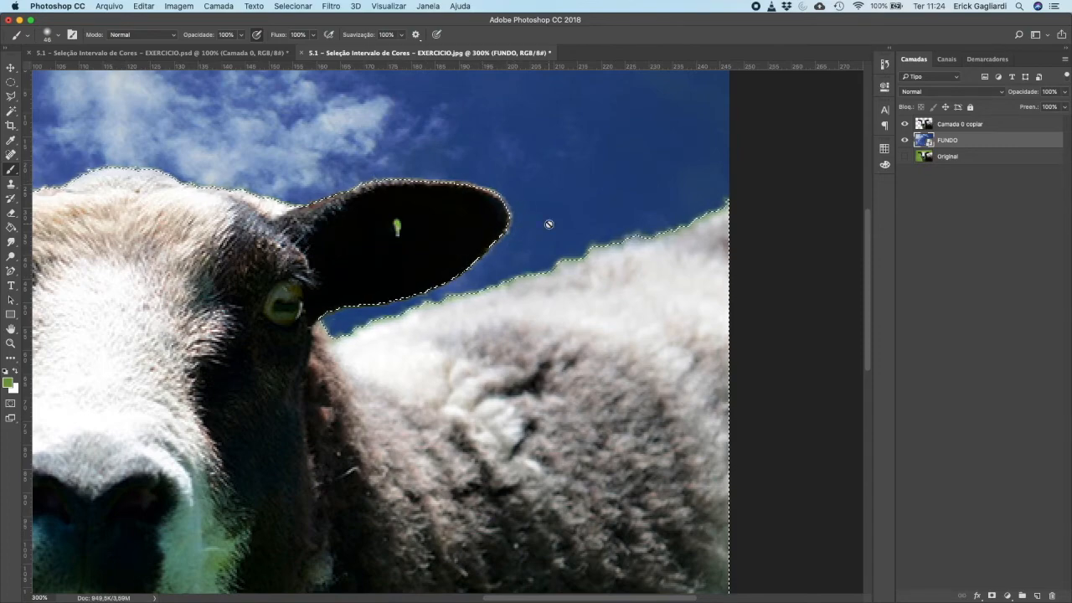
- Invert the selection, delete the green edge fringe from the Camada 0 copiar layer, and deselect
{"action": "key", "text": "super+minus"}
{"action": "key", "text": "super+minus"}
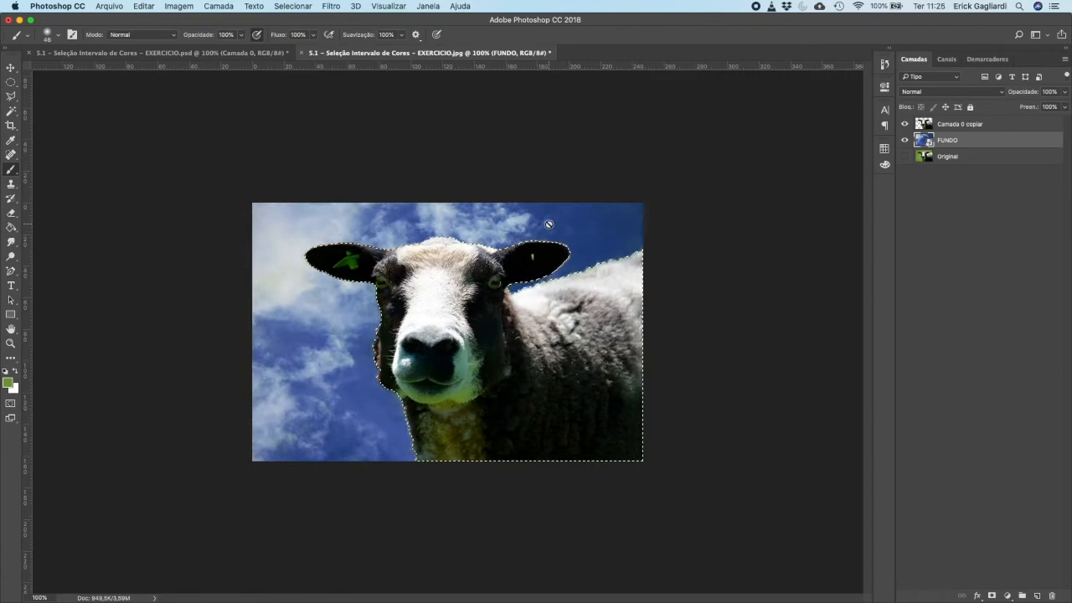
{"action": "key", "text": "super+shift+i"}
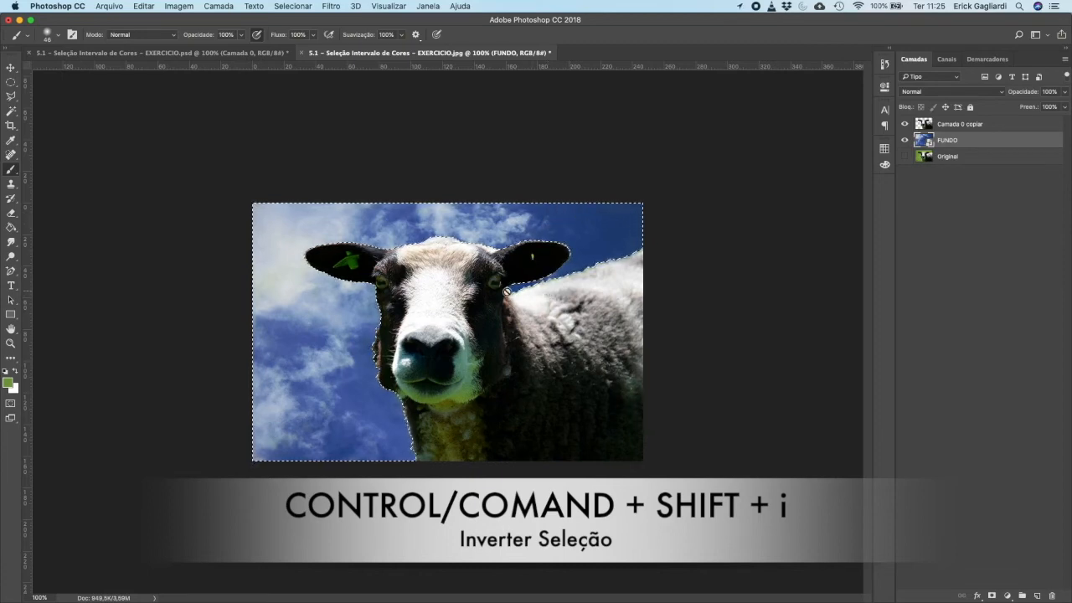
{"action": "left_click", "coordinate": [971, 127]}
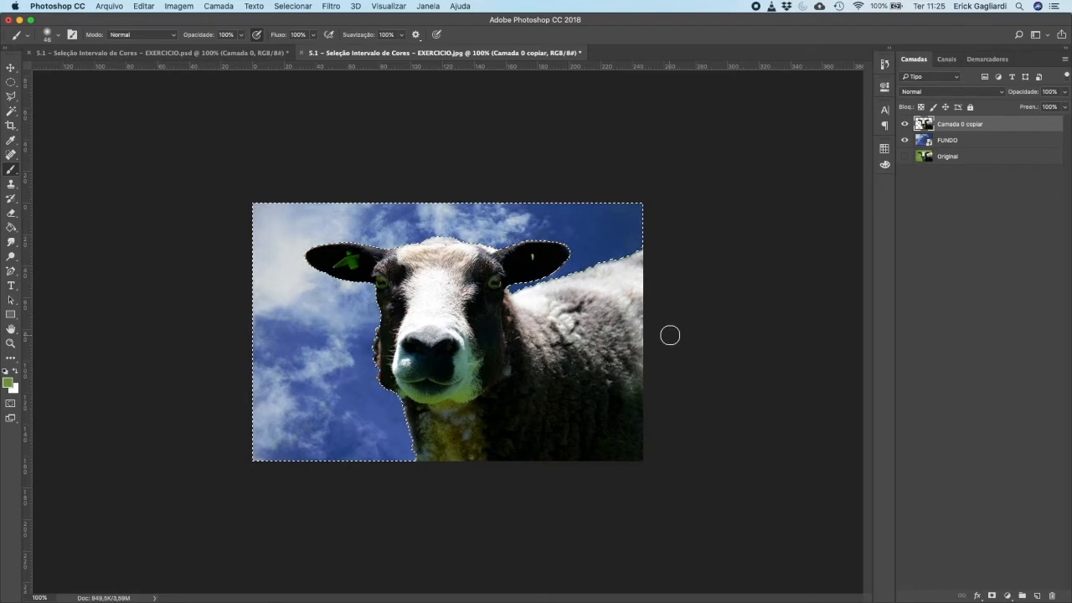
{"action": "key", "text": "super+d"}
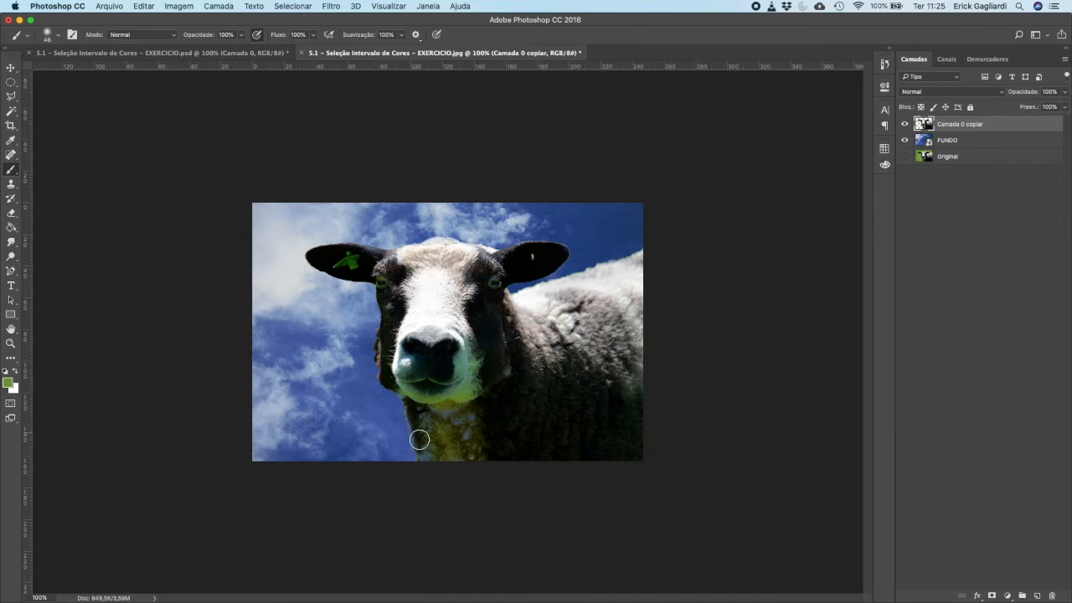
- Set up the Blur tool for the Camada 0 copiar layer with a 22 px brush, 0% hardness and 25% strength
{"action": "key", "text": "alt+bracketleft"}
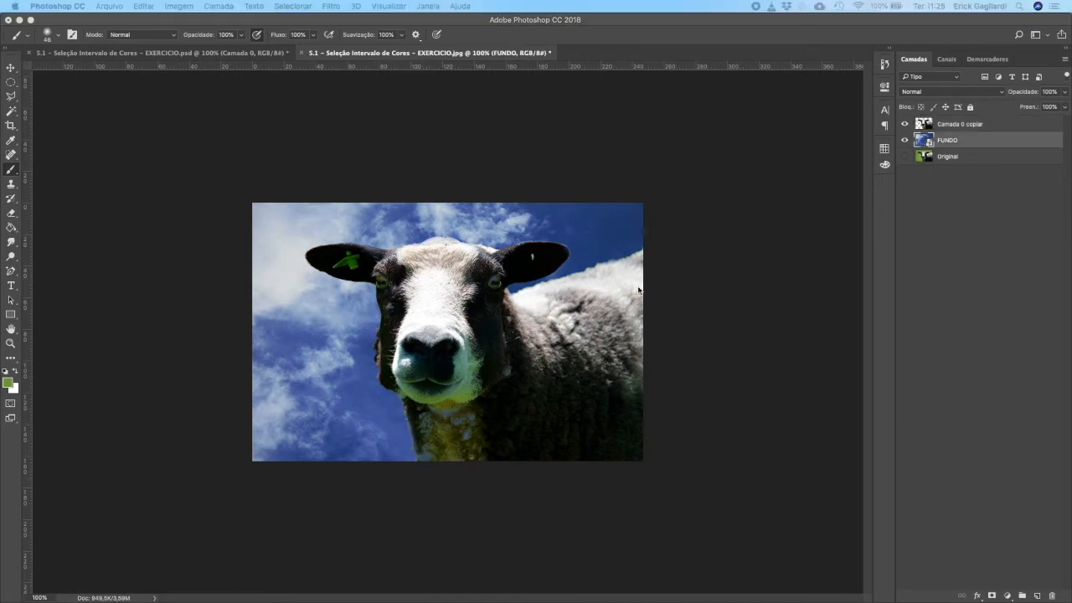
{"action": "key", "text": "super+plus"}
{"action": "key", "text": "super+plus"}
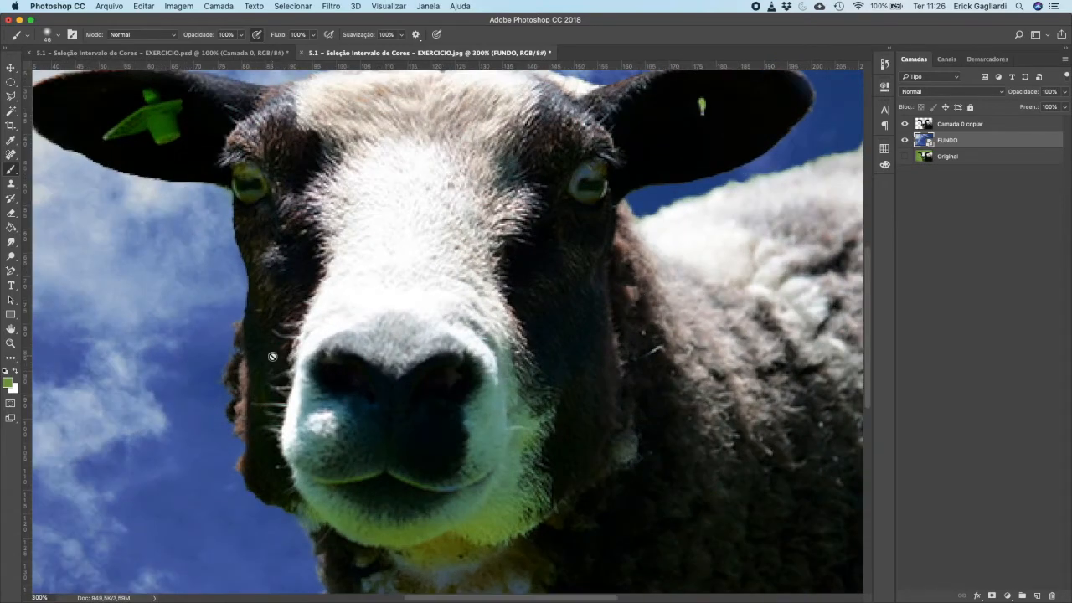
{"action": "left_click", "coordinate": [997, 124]}
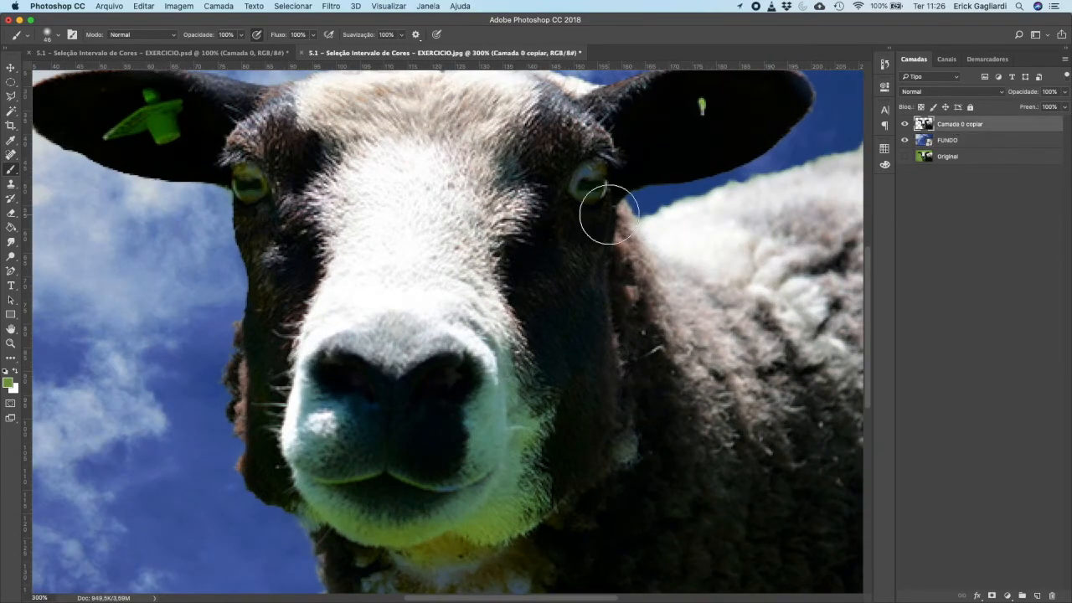
{"action": "left_click", "coordinate": [14, 243]}
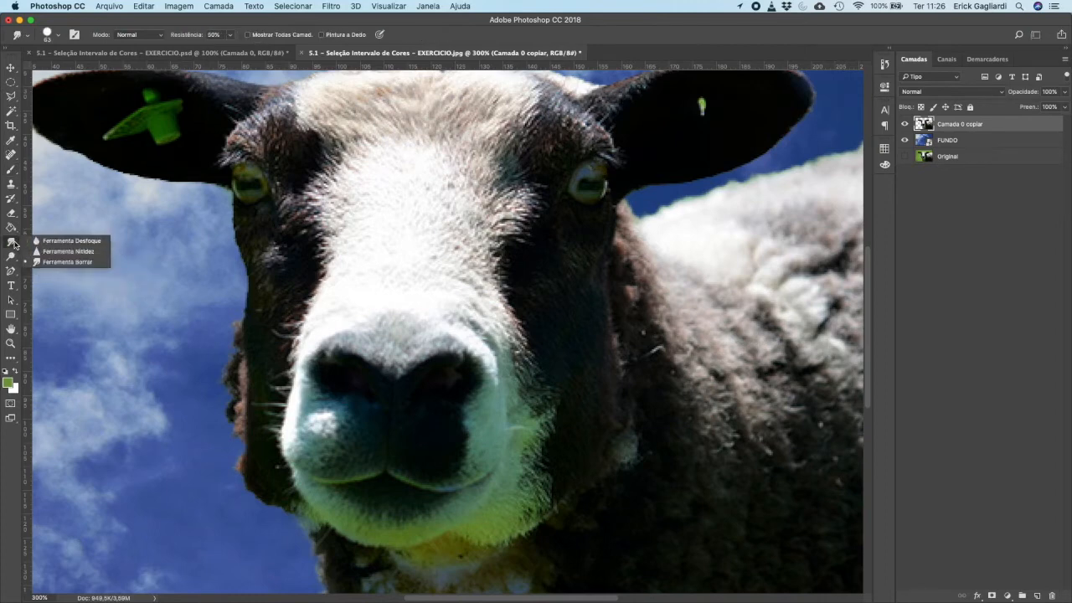
{"action": "left_click", "coordinate": [71, 242]}
{"action": "mouse_move", "coordinate": [176, 227]}
{"action": "left_mouse_down"}
{"action": "mouse_move", "coordinate": [330, 299]}
{"action": "mouse_move", "coordinate": [361, 335]}
{"action": "left_mouse_up"}
{"action": "right_click", "coordinate": [299, 307]}
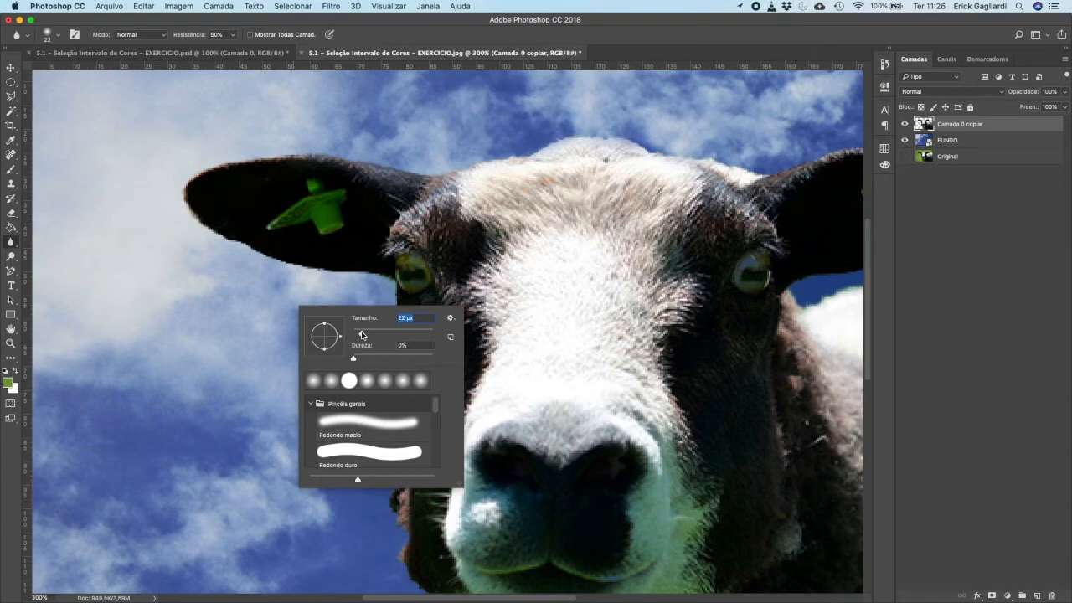
{"action": "left_click", "coordinate": [225, 35]}
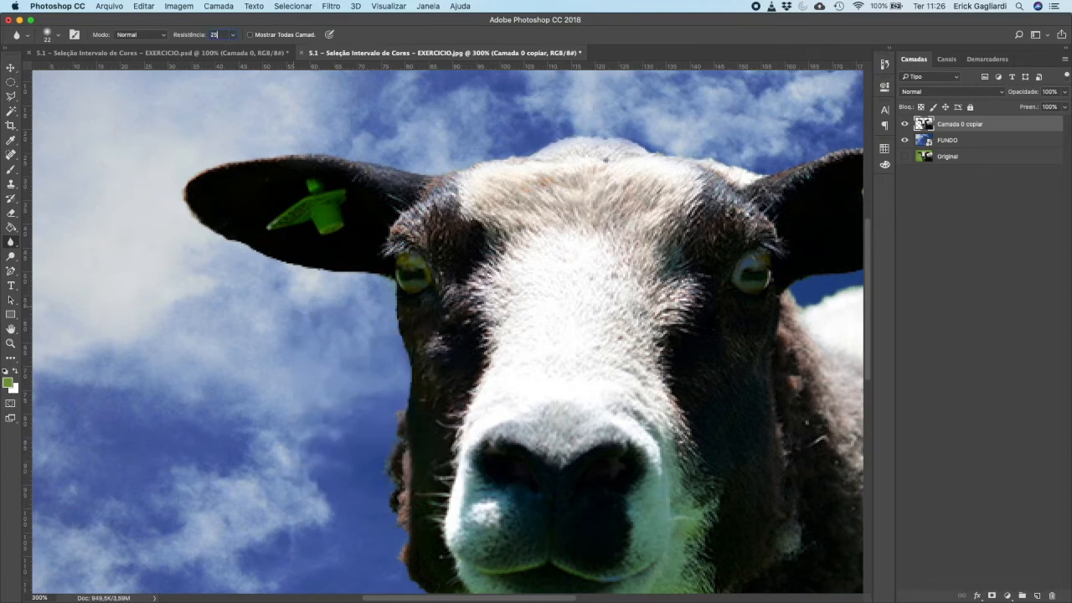
- Soften the sheep's cut-out edge with the Blur tool along the ears, face, neck and back
{"action": "key", "text": "Return"}
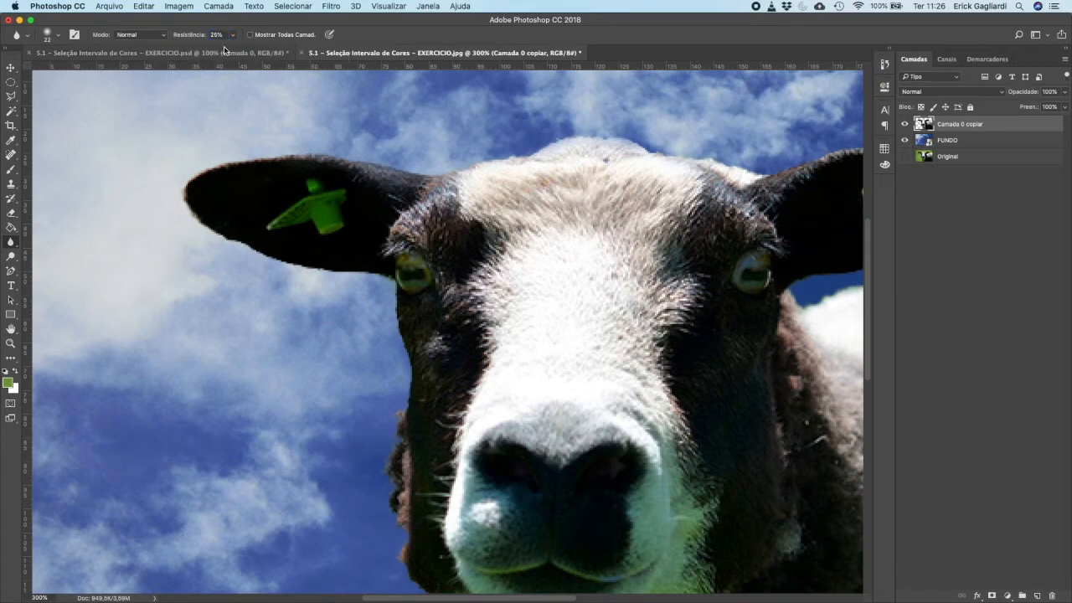
{"action": "mouse_move", "coordinate": [333, 270]}
{"action": "left_mouse_down"}
{"action": "mouse_move", "coordinate": [218, 241]}
{"action": "mouse_move", "coordinate": [174, 207]}
{"action": "mouse_move", "coordinate": [177, 181]}
{"action": "mouse_move", "coordinate": [240, 154]}
{"action": "mouse_move", "coordinate": [305, 146]}
{"action": "mouse_move", "coordinate": [413, 157]}
{"action": "left_mouse_up"}
{"action": "left_click_drag", "start_coordinate": [384, 277], "coordinate": [402, 371]}
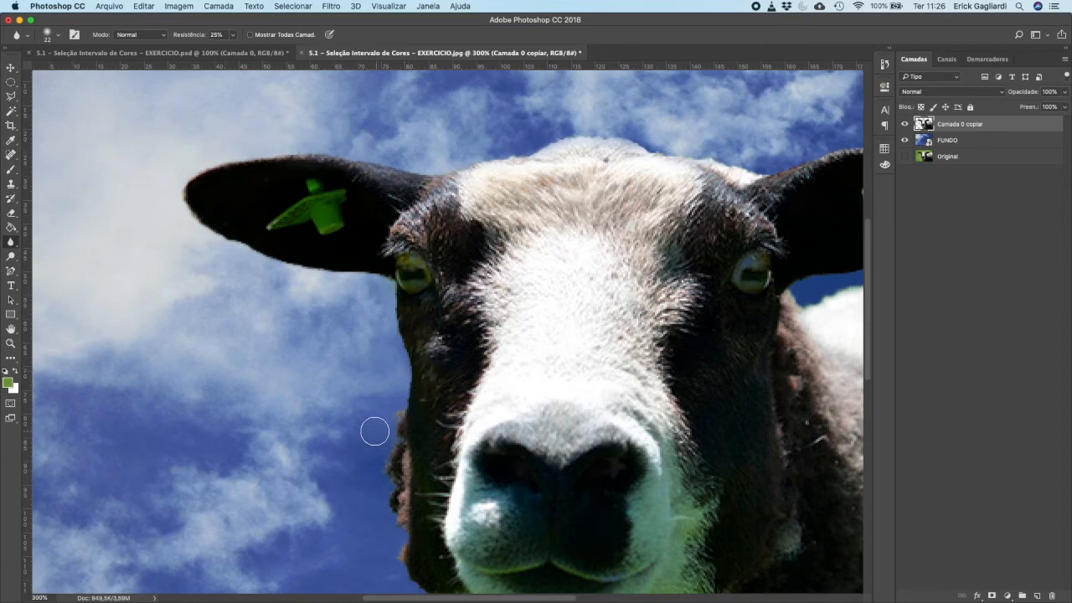
{"action": "scroll", "coordinate": [363, 313], "scroll_direction": "down", "scroll_amount": 5}
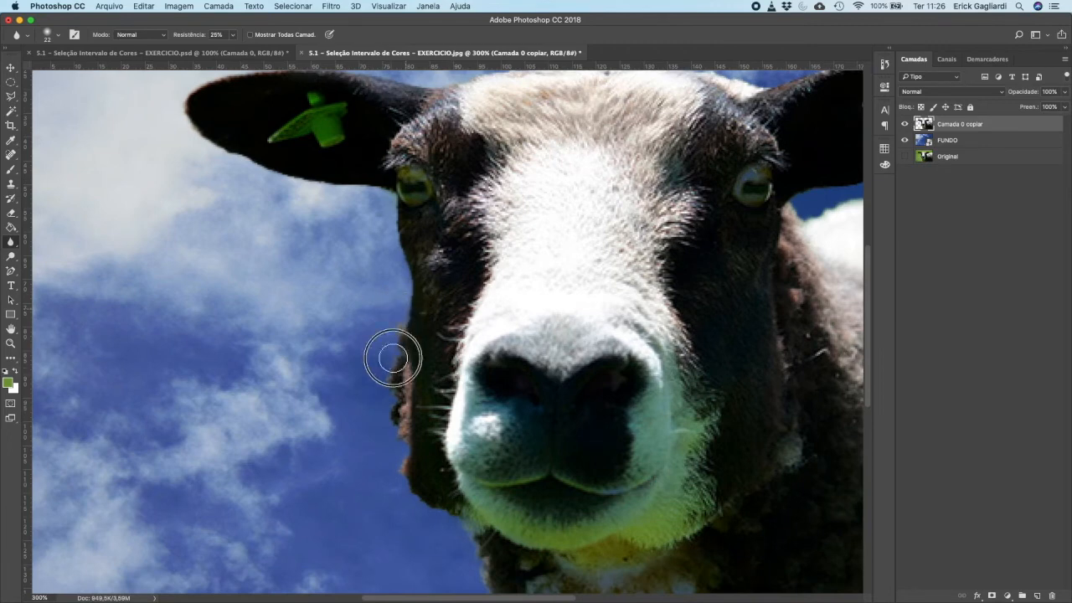
{"action": "scroll", "coordinate": [330, 306], "scroll_direction": "down", "scroll_amount": 6}
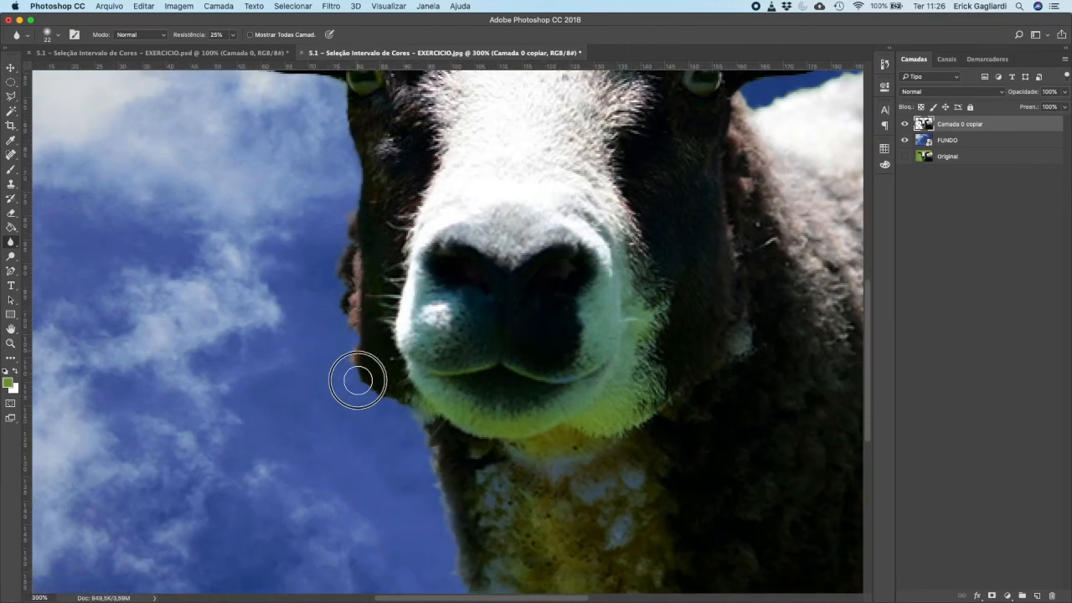
{"action": "scroll", "coordinate": [326, 326], "scroll_direction": "down", "scroll_amount": 5}
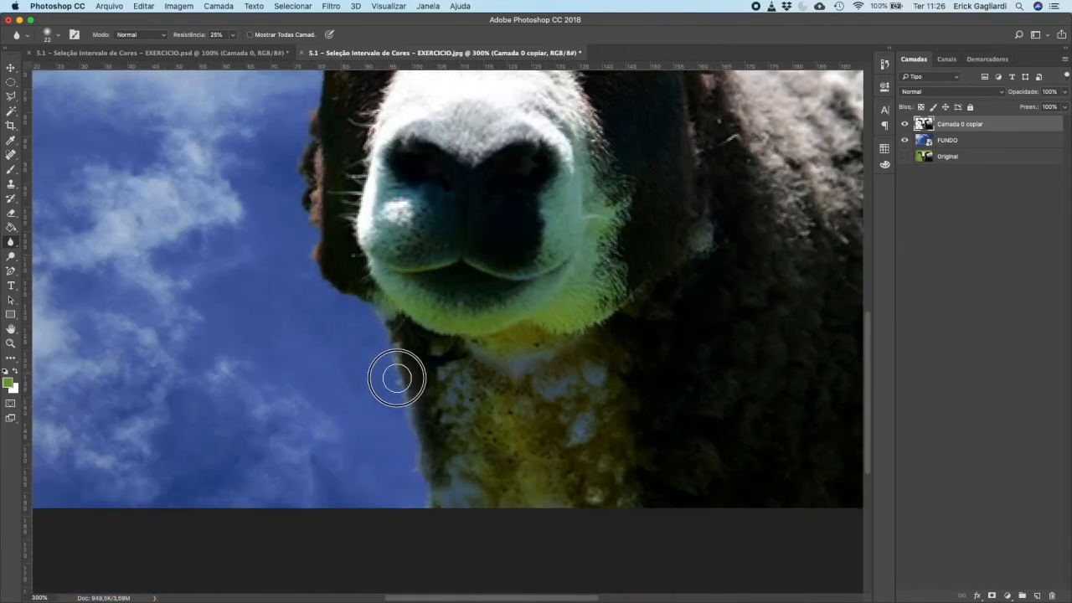
{"action": "scroll", "coordinate": [478, 382], "scroll_direction": "up", "scroll_amount": 12}
{"action": "scroll", "coordinate": [466, 274], "scroll_direction": "up", "scroll_amount": 4}
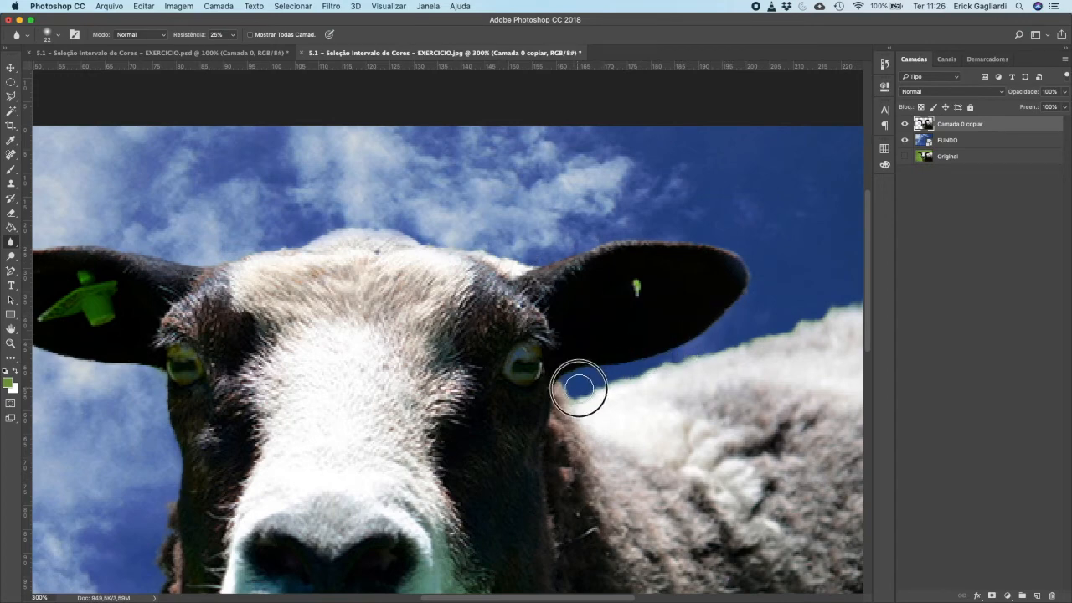
{"action": "scroll", "coordinate": [670, 353], "scroll_direction": "right", "scroll_amount": 2}
{"action": "scroll", "coordinate": [670, 354], "scroll_direction": "right", "scroll_amount": 6}
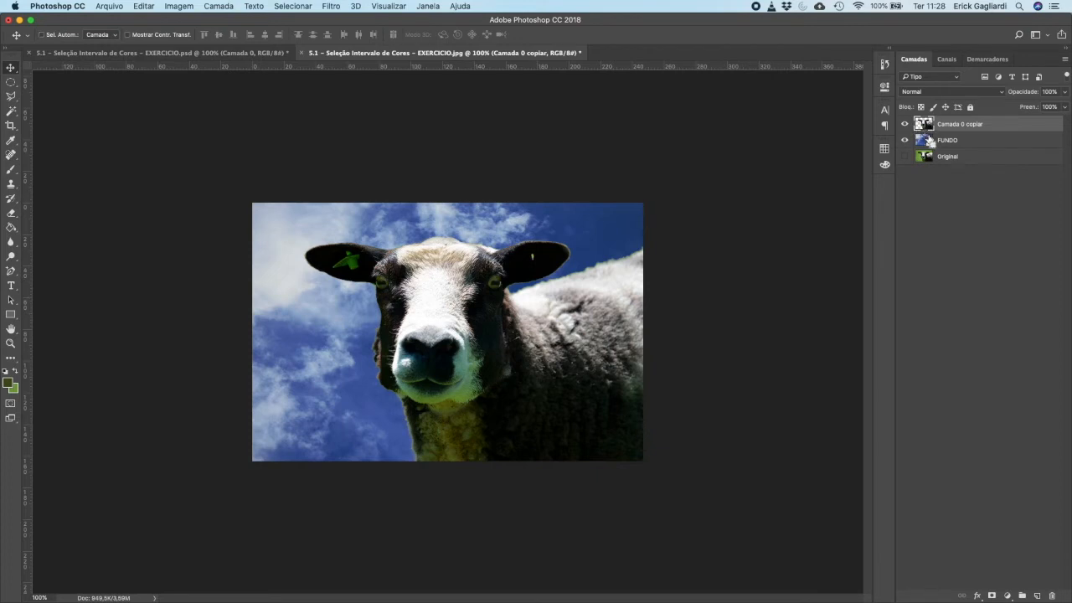
- Load the Camada 0 copiar layer's outline as a selection and add a Color Balance adjustment layer masked to the sheep
{"action": "left_click", "coordinate": [927, 125], "text": "super"}
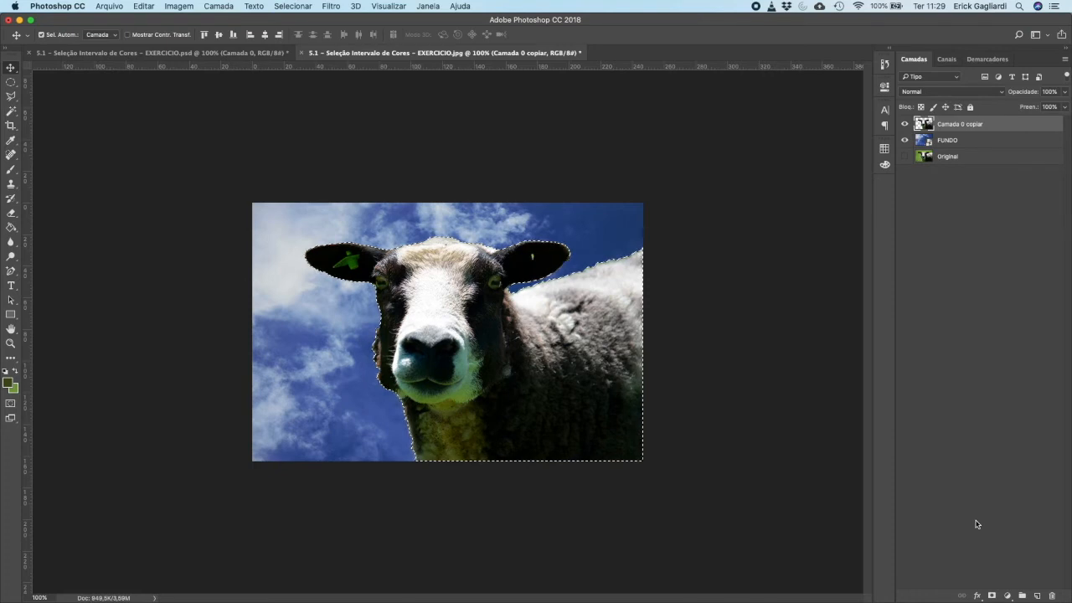
{"action": "left_click", "coordinate": [1008, 596]}
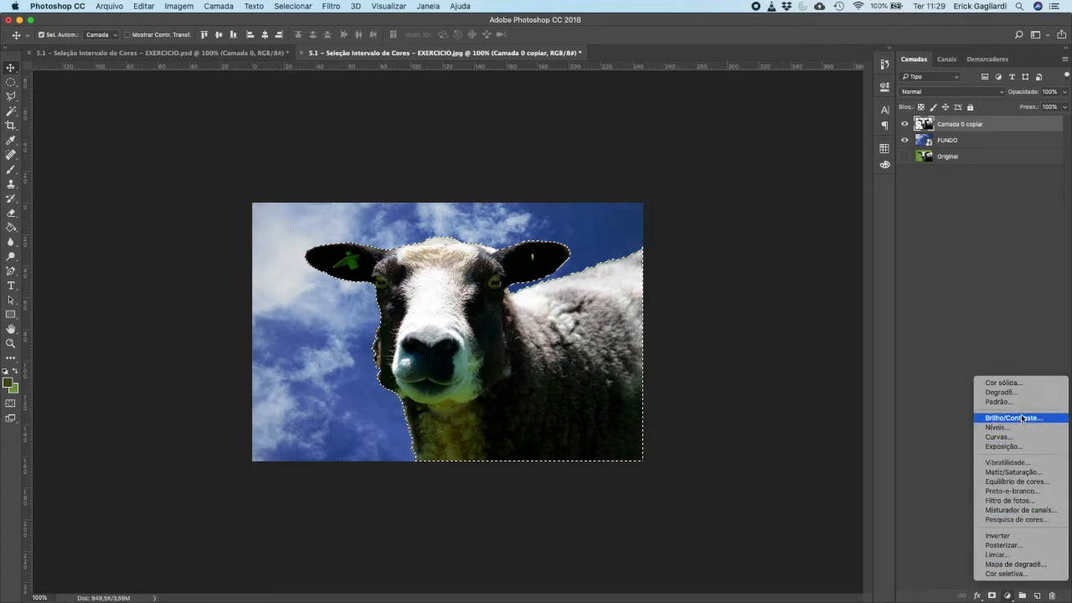
{"action": "left_click", "coordinate": [1020, 482]}
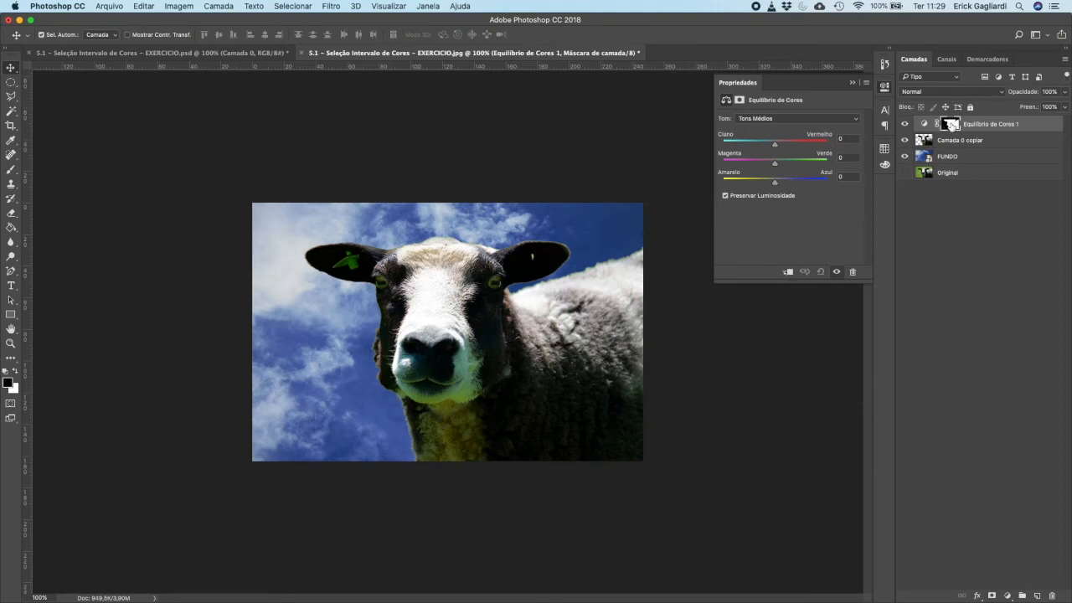
- Set the midtone Color Balance to -30 on cyan–red and +50 on yellow–blue, comparing the image with the adjustment off and on
{"action": "mouse_move", "coordinate": [775, 143]}
{"action": "left_mouse_down"}
{"action": "mouse_move", "coordinate": [741, 142]}
{"action": "mouse_move", "coordinate": [788, 143]}
{"action": "mouse_move", "coordinate": [777, 144]}
{"action": "left_mouse_up"}
{"action": "left_click_drag", "start_coordinate": [775, 149], "coordinate": [757, 149]}
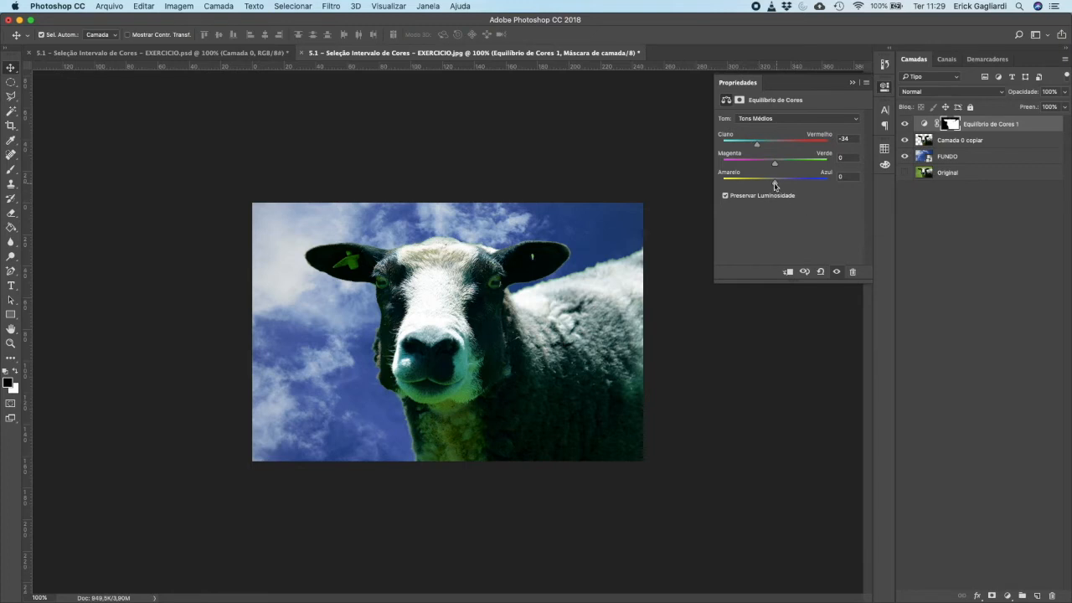
{"action": "left_click_drag", "start_coordinate": [776, 185], "coordinate": [791, 186]}
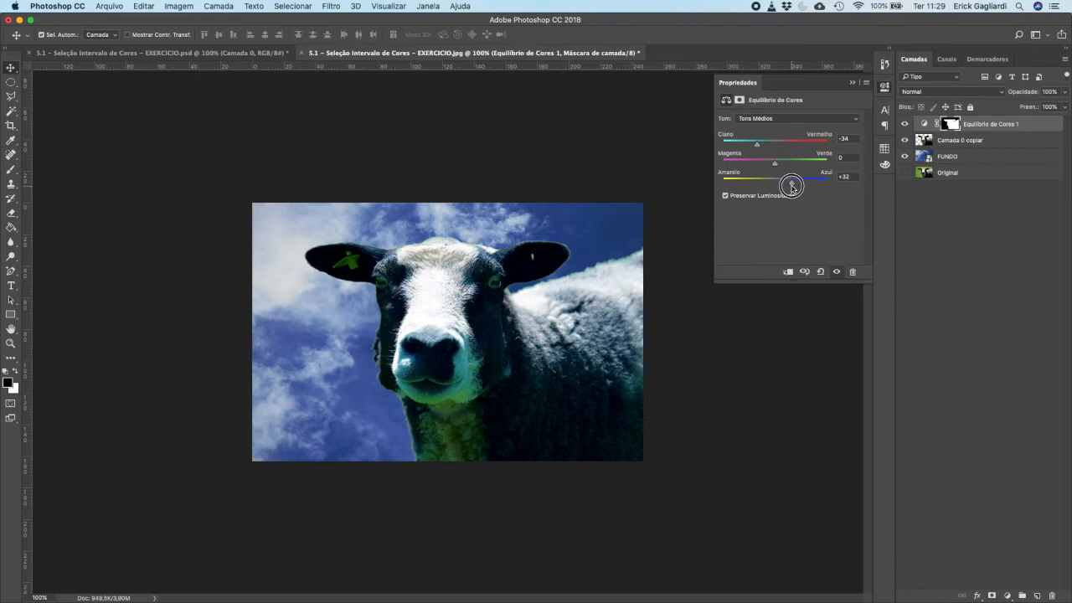
{"action": "left_click_drag", "start_coordinate": [792, 186], "coordinate": [797, 185]}
{"action": "left_click_drag", "start_coordinate": [798, 185], "coordinate": [801, 186]}
{"action": "mouse_move", "coordinate": [758, 145]}
{"action": "left_mouse_down"}
{"action": "mouse_move", "coordinate": [777, 147]}
{"action": "mouse_move", "coordinate": [760, 149]}
{"action": "left_mouse_up"}
{"action": "left_click", "coordinate": [835, 272]}
{"action": "left_click", "coordinate": [835, 273]}
{"action": "left_click", "coordinate": [836, 273]}
{"action": "left_click", "coordinate": [835, 273]}
{"action": "left_click", "coordinate": [835, 273]}
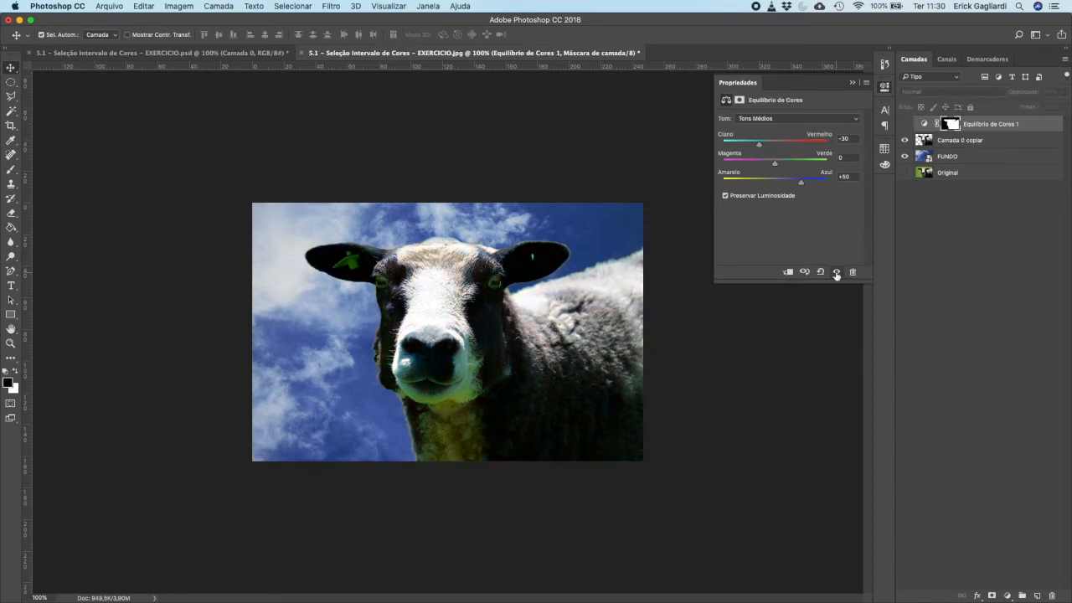
{"action": "left_click", "coordinate": [836, 273]}
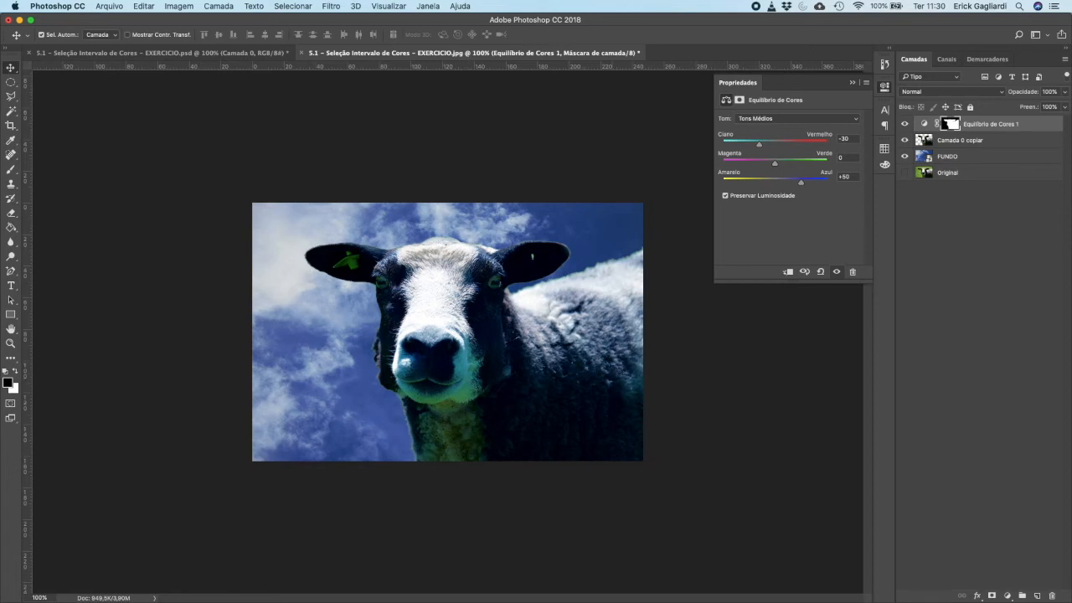
- Duplicate the Camada 0 copiar layer, hide the source layer and move it below FUNDO
{"action": "left_click", "coordinate": [961, 143]}
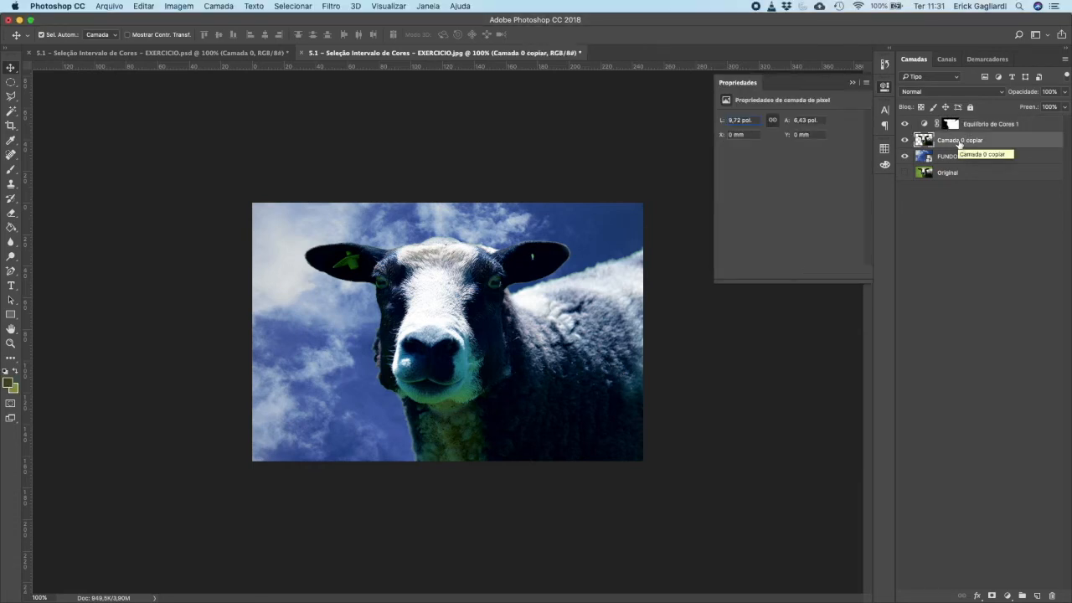
{"action": "right_click", "coordinate": [959, 145]}
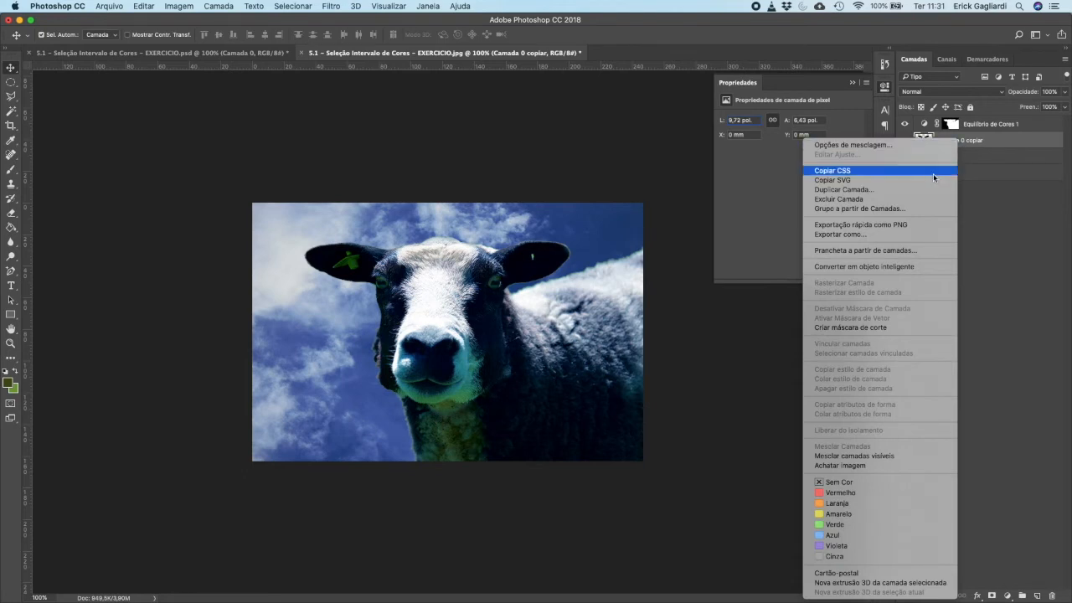
{"action": "left_click", "coordinate": [898, 189]}
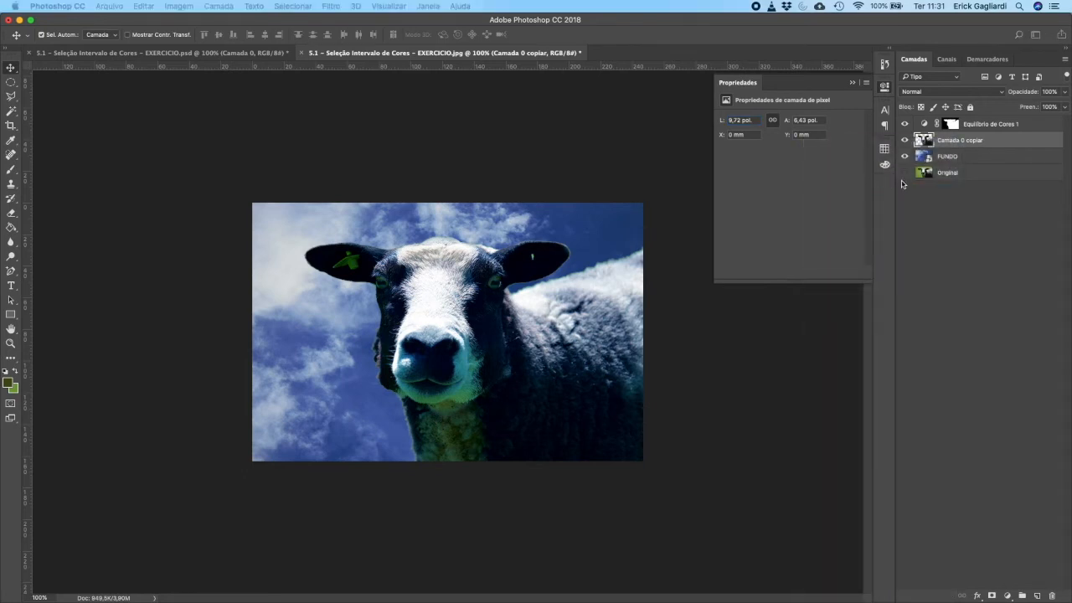
{"action": "key", "text": "Return"}
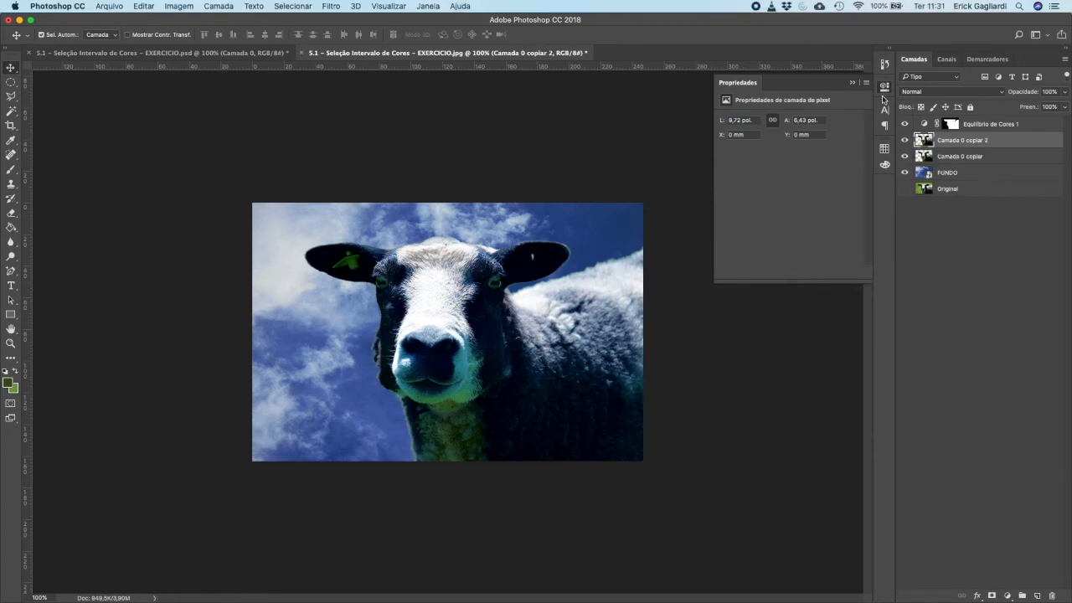
{"action": "left_click", "coordinate": [909, 156]}
{"action": "left_click_drag", "start_coordinate": [960, 162], "coordinate": [949, 194]}
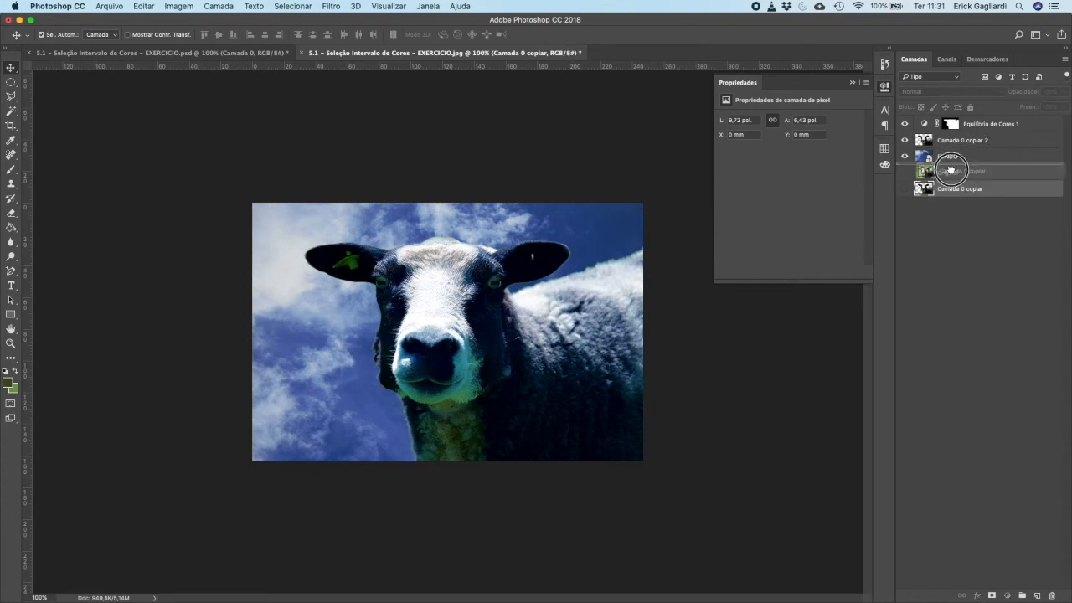
- Rename the duplicated sheep layer, Camada 0 copiar 2, as 1
{"action": "left_click", "coordinate": [963, 144]}
{"action": "double_click", "coordinate": [963, 141]}
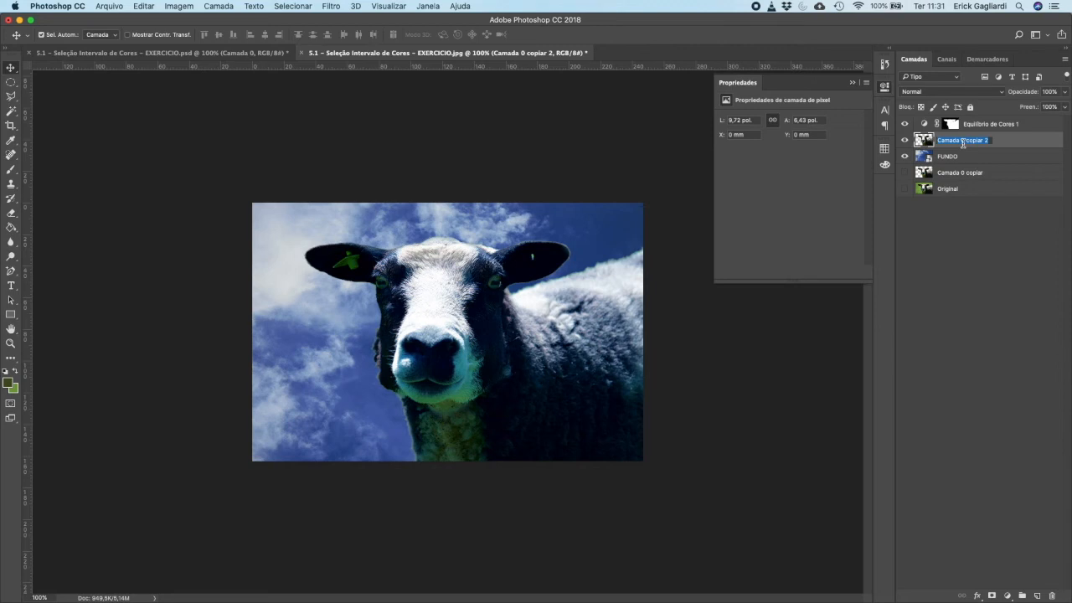
{"action": "key", "text": "BackSpace"}
{"action": "type", "text": "1"}
{"action": "key", "text": "Return"}
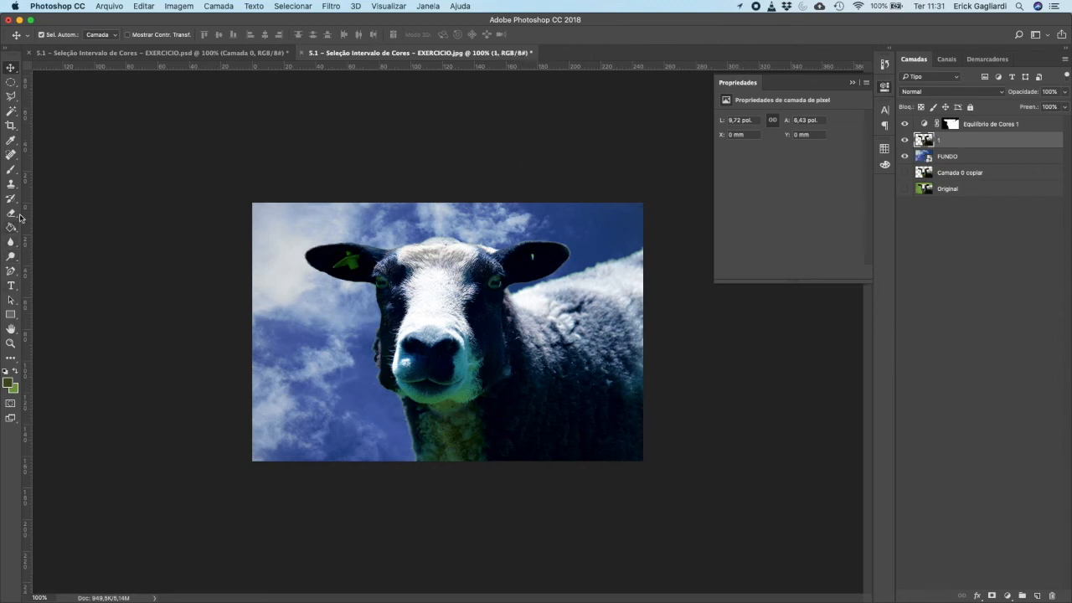
- Sample a blue from the sky beside the sheep's face as the foreground colour and activate the Brush tool
{"action": "left_click", "coordinate": [12, 170]}
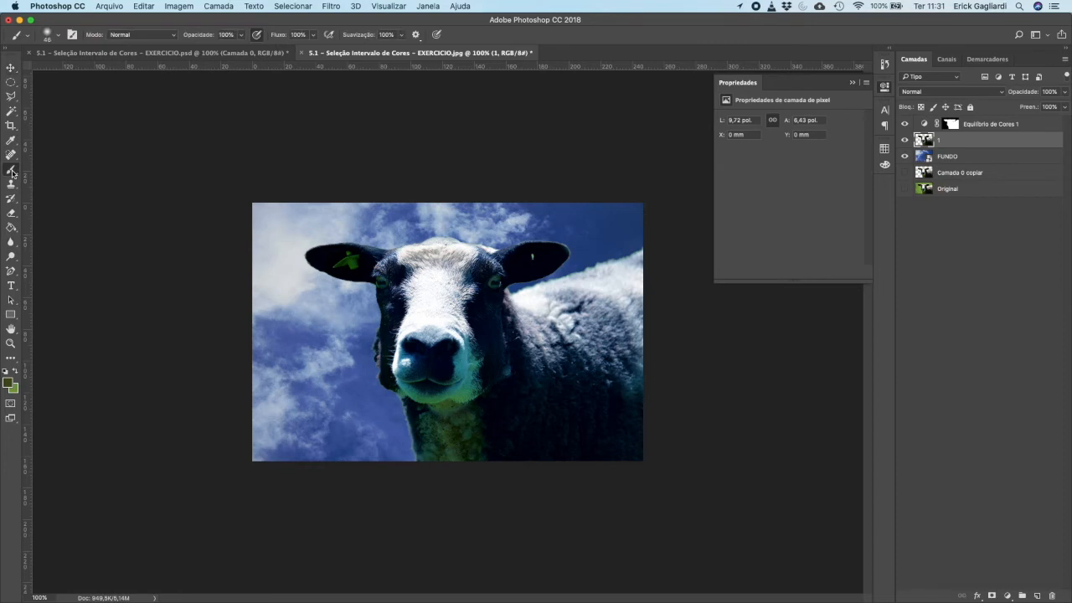
{"action": "left_click", "coordinate": [10, 384]}
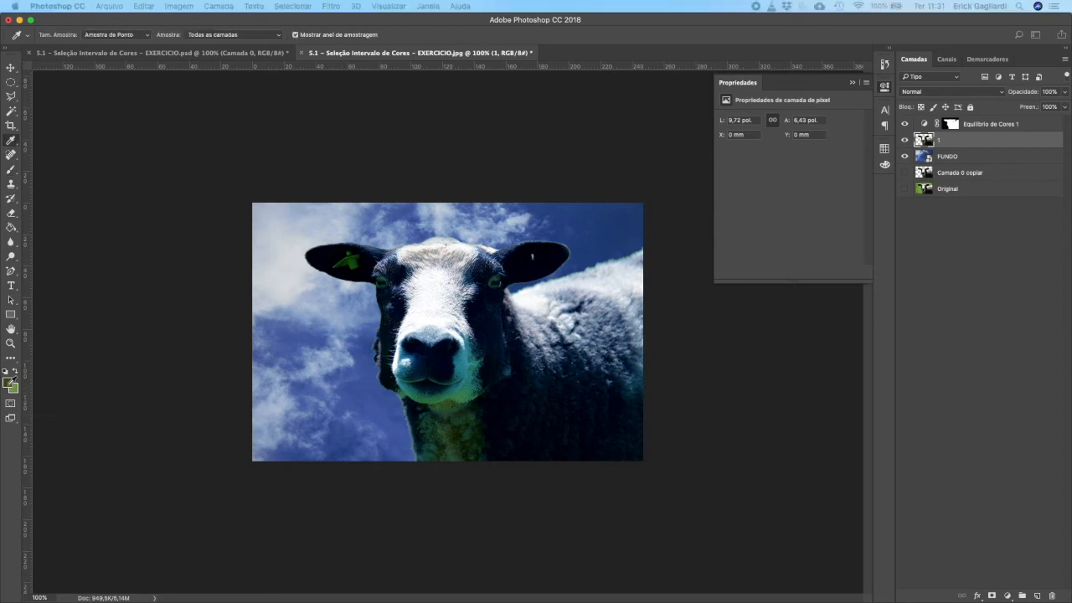
{"action": "left_click_drag", "start_coordinate": [2, 150], "coordinate": [761, 126]}
{"action": "left_click", "coordinate": [365, 390]}
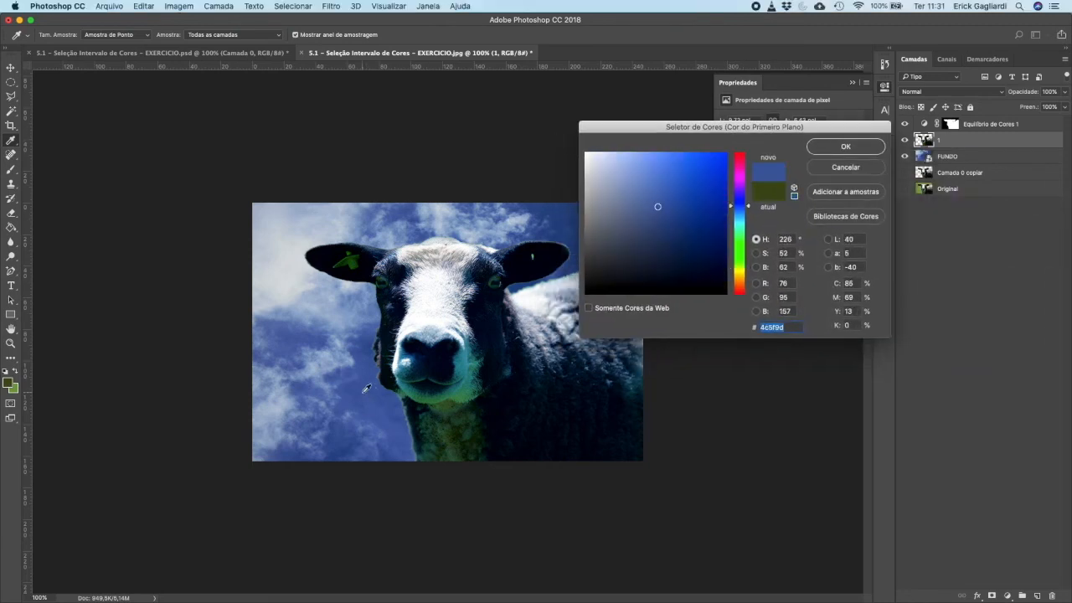
{"action": "left_click", "coordinate": [365, 384]}
{"action": "left_click", "coordinate": [365, 351]}
{"action": "left_click", "coordinate": [846, 147]}
{"action": "key", "text": "b"}
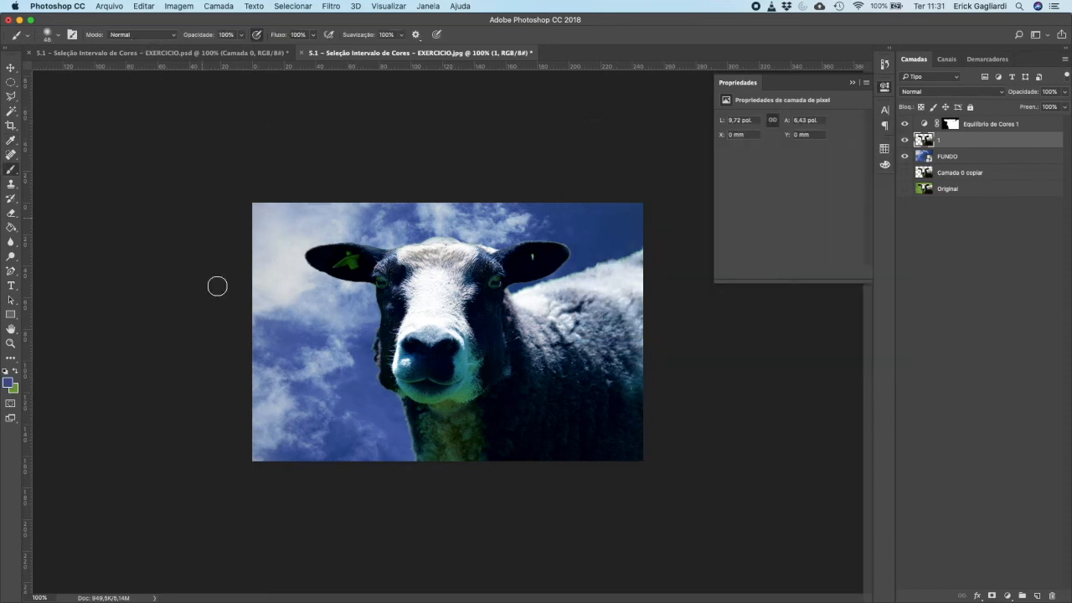
- Undo a test stroke across the sheep's face and set the Brush to Matiz mode with 25% opacity
{"action": "left_click_drag", "start_coordinate": [383, 310], "coordinate": [469, 308]}
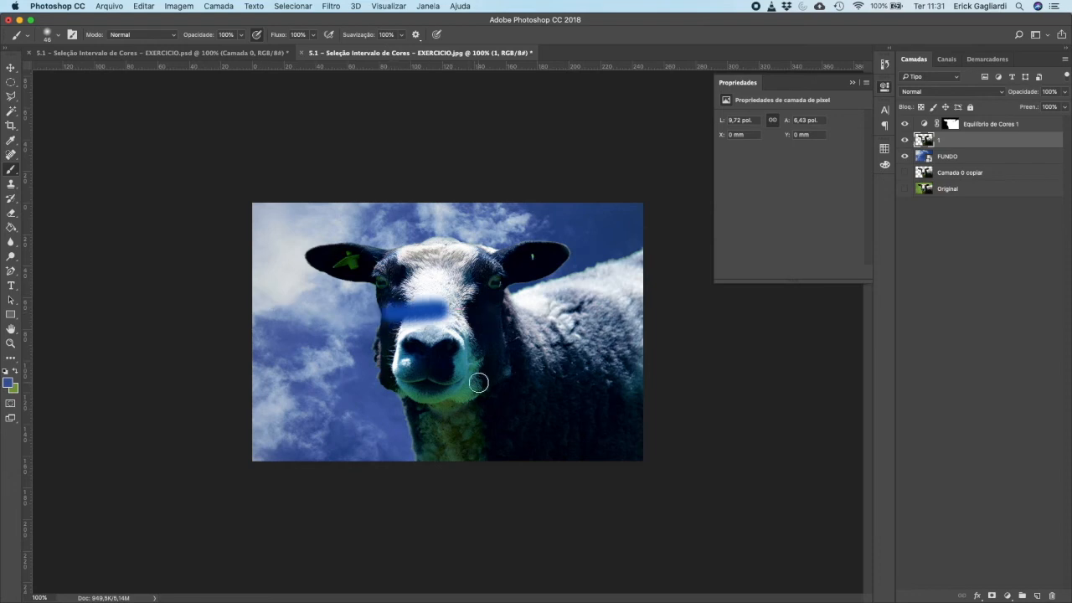
{"action": "key", "text": "super+z"}
{"action": "left_click", "coordinate": [159, 34]}
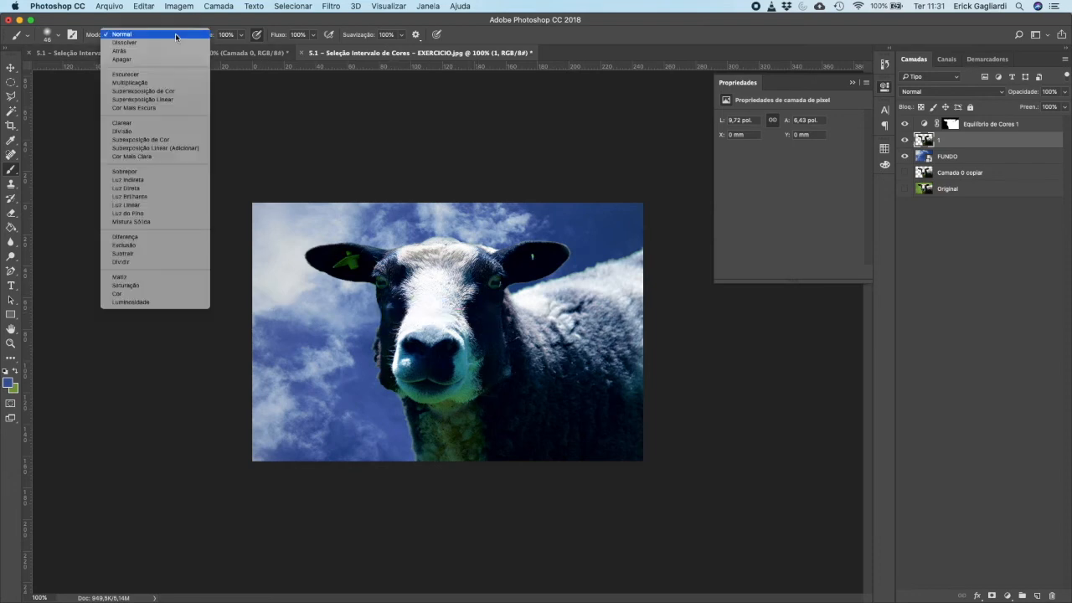
{"action": "left_click", "coordinate": [120, 277]}
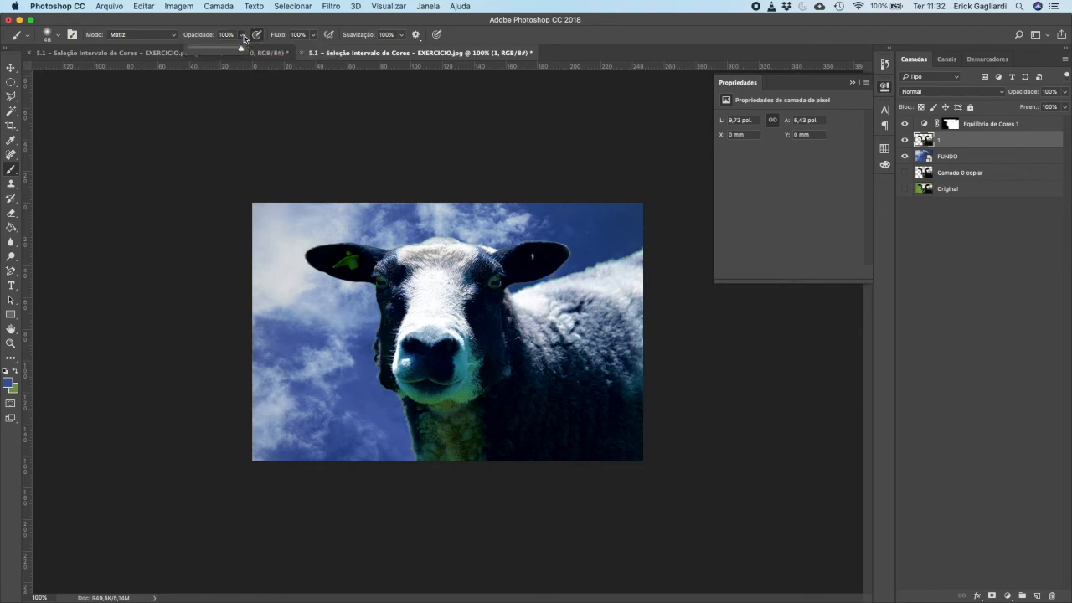
{"action": "left_click", "coordinate": [226, 34]}
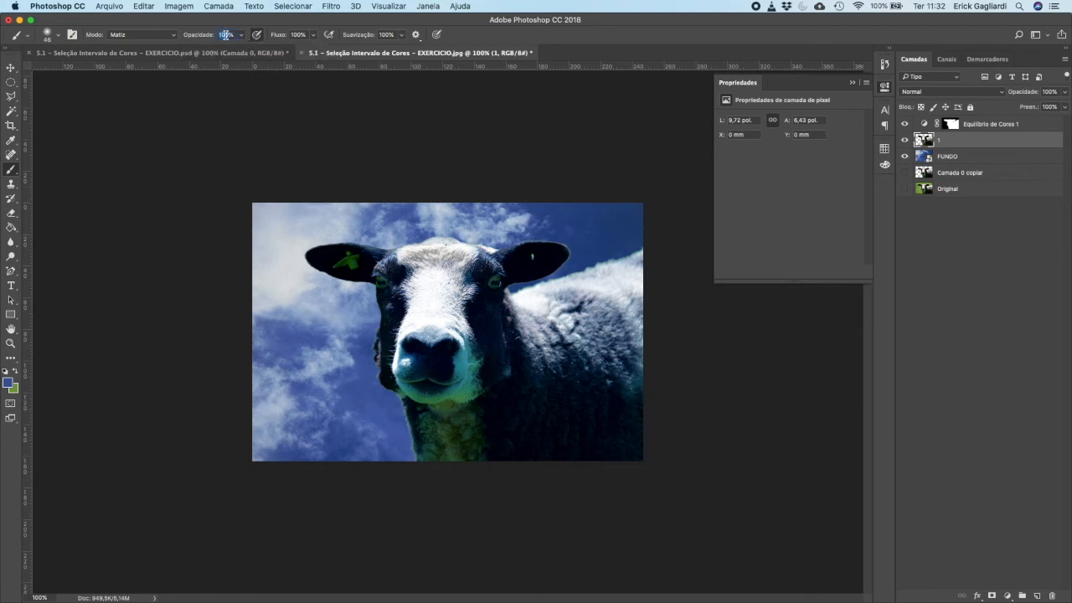
{"action": "type", "text": "25"}
- Paint the blue hue over the green and yellow tints on the sheep's neck, chin and mouth
{"action": "key", "text": "super+equal"}
{"action": "key", "text": "super+equal"}
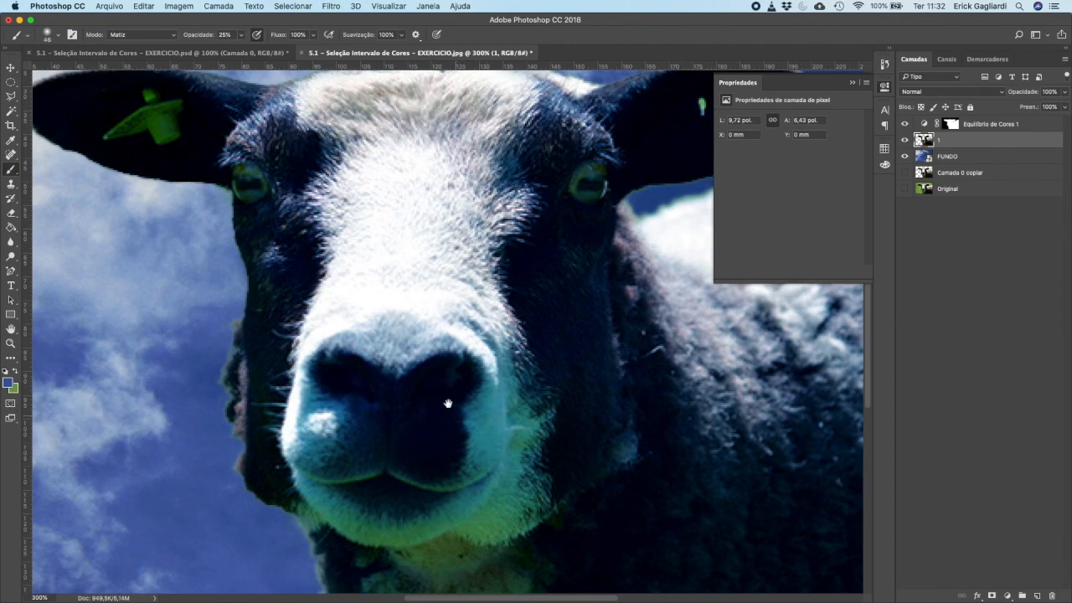
{"action": "left_click_drag", "start_coordinate": [455, 455], "coordinate": [407, 279]}
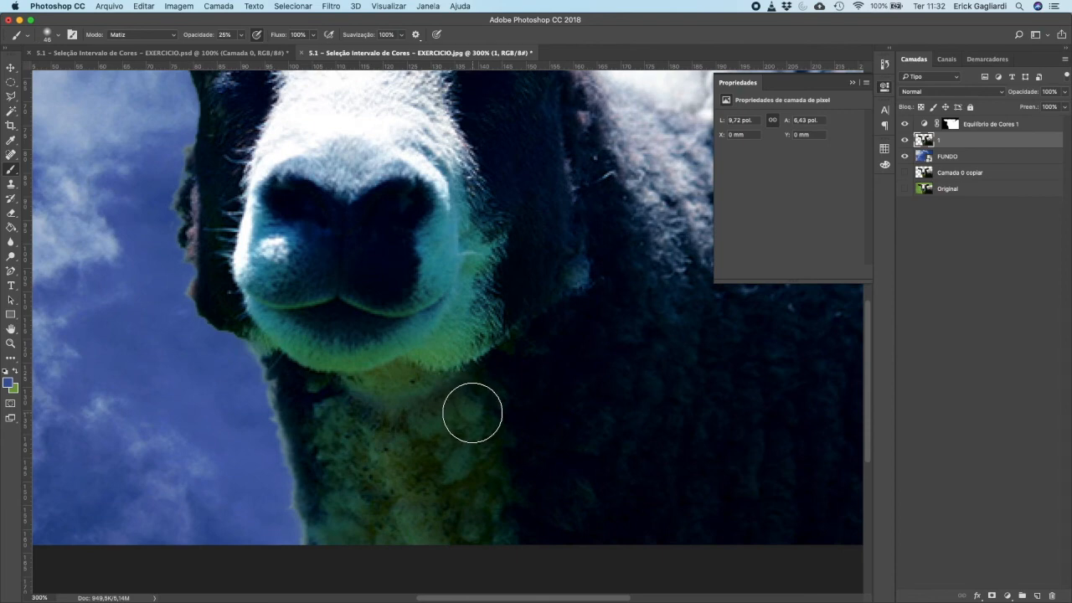
{"action": "mouse_move", "coordinate": [469, 411]}
{"action": "left_mouse_down"}
{"action": "mouse_move", "coordinate": [508, 513]}
{"action": "mouse_move", "coordinate": [502, 548]}
{"action": "mouse_move", "coordinate": [436, 405]}
{"action": "mouse_move", "coordinate": [447, 538]}
{"action": "mouse_move", "coordinate": [390, 407]}
{"action": "mouse_move", "coordinate": [418, 541]}
{"action": "mouse_move", "coordinate": [386, 504]}
{"action": "mouse_move", "coordinate": [344, 406]}
{"action": "mouse_move", "coordinate": [376, 544]}
{"action": "mouse_move", "coordinate": [348, 522]}
{"action": "mouse_move", "coordinate": [343, 561]}
{"action": "mouse_move", "coordinate": [345, 408]}
{"action": "mouse_move", "coordinate": [330, 397]}
{"action": "mouse_move", "coordinate": [400, 396]}
{"action": "mouse_move", "coordinate": [473, 343]}
{"action": "mouse_move", "coordinate": [436, 362]}
{"action": "mouse_move", "coordinate": [342, 362]}
{"action": "mouse_move", "coordinate": [299, 349]}
{"action": "mouse_move", "coordinate": [287, 334]}
{"action": "mouse_move", "coordinate": [299, 307]}
{"action": "mouse_move", "coordinate": [470, 310]}
{"action": "mouse_move", "coordinate": [473, 245]}
{"action": "mouse_move", "coordinate": [470, 338]}
{"action": "mouse_move", "coordinate": [431, 371]}
{"action": "mouse_move", "coordinate": [505, 338]}
{"action": "mouse_move", "coordinate": [424, 365]}
{"action": "mouse_move", "coordinate": [459, 352]}
{"action": "mouse_move", "coordinate": [503, 277]}
{"action": "mouse_move", "coordinate": [479, 313]}
{"action": "left_mouse_up"}
{"action": "left_click_drag", "start_coordinate": [261, 307], "coordinate": [309, 386]}
{"action": "mouse_move", "coordinate": [283, 350]}
{"action": "left_mouse_down"}
{"action": "mouse_move", "coordinate": [272, 313]}
{"action": "mouse_move", "coordinate": [288, 305]}
{"action": "left_mouse_up"}
{"action": "left_click_drag", "start_coordinate": [323, 405], "coordinate": [364, 496]}
{"action": "mouse_move", "coordinate": [333, 444]}
{"action": "left_mouse_down"}
{"action": "mouse_move", "coordinate": [396, 436]}
{"action": "mouse_move", "coordinate": [464, 399]}
{"action": "mouse_move", "coordinate": [405, 434]}
{"action": "mouse_move", "coordinate": [371, 380]}
{"action": "mouse_move", "coordinate": [479, 395]}
{"action": "mouse_move", "coordinate": [501, 558]}
{"action": "mouse_move", "coordinate": [467, 534]}
{"action": "mouse_move", "coordinate": [487, 571]}
{"action": "mouse_move", "coordinate": [529, 562]}
{"action": "mouse_move", "coordinate": [469, 510]}
{"action": "mouse_move", "coordinate": [421, 430]}
{"action": "left_mouse_up"}
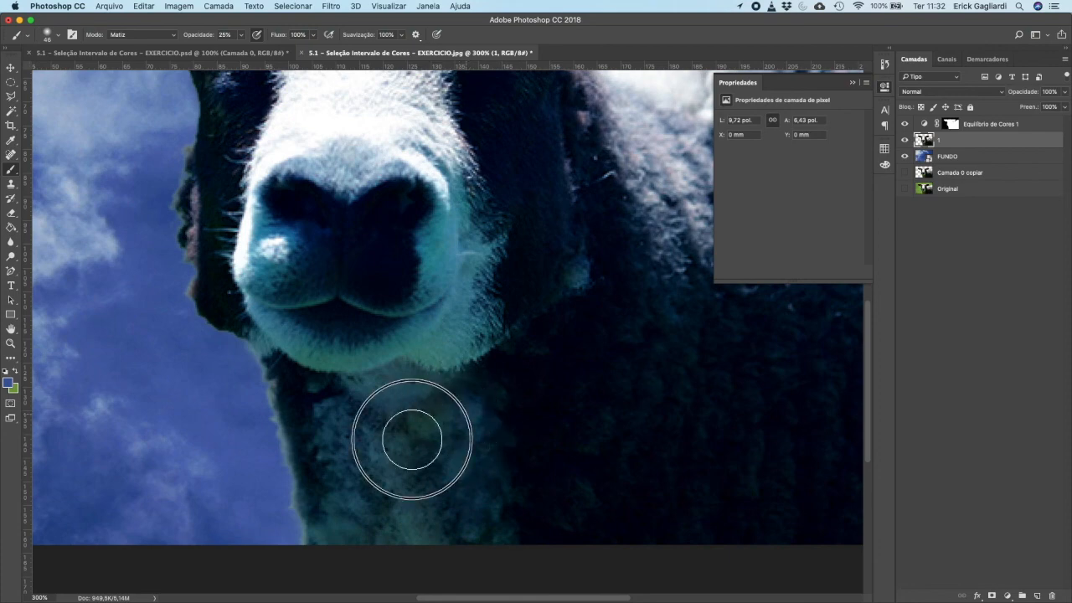
{"action": "left_click", "coordinate": [409, 429]}
{"action": "left_click", "coordinate": [430, 347]}
{"action": "left_click", "coordinate": [343, 297]}
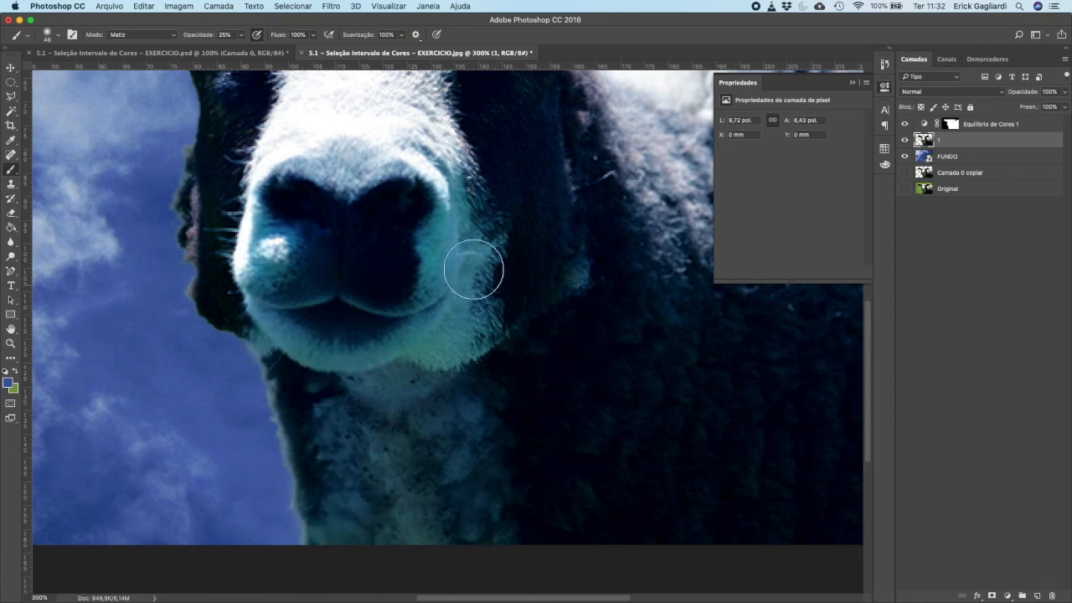
- Brush the blue hue over the remaining green tints on the sheep's muzzle, eyes and ear tags
{"action": "left_click", "coordinate": [444, 251]}
{"action": "left_click", "coordinate": [479, 204]}
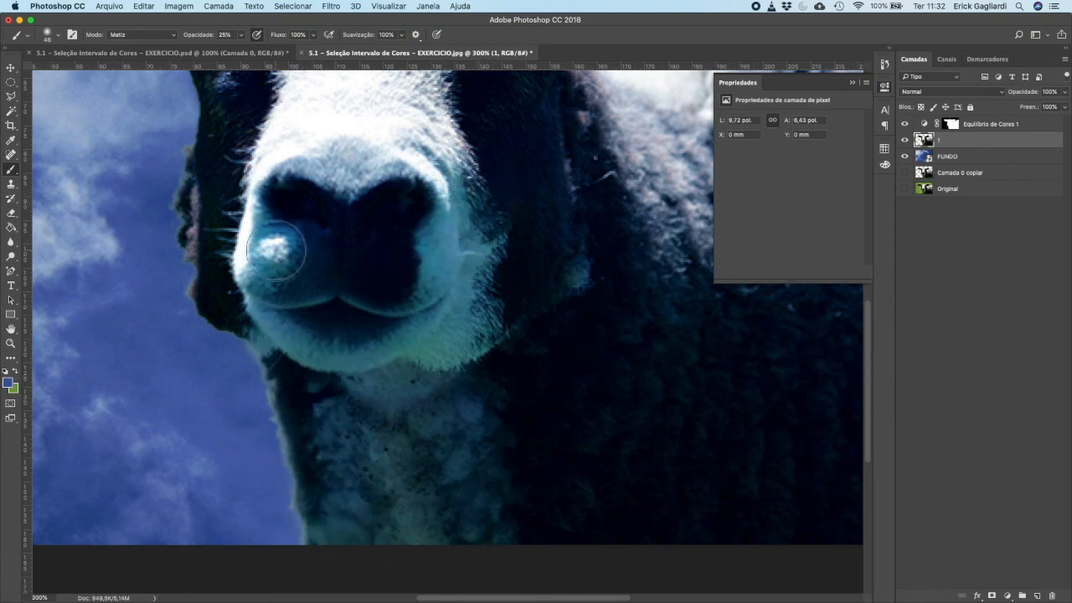
{"action": "left_click_drag", "start_coordinate": [343, 255], "coordinate": [359, 483]}
{"action": "mouse_move", "coordinate": [302, 234]}
{"action": "left_mouse_down"}
{"action": "mouse_move", "coordinate": [342, 210]}
{"action": "mouse_move", "coordinate": [438, 187]}
{"action": "mouse_move", "coordinate": [500, 216]}
{"action": "mouse_move", "coordinate": [347, 204]}
{"action": "mouse_move", "coordinate": [303, 188]}
{"action": "mouse_move", "coordinate": [299, 203]}
{"action": "mouse_move", "coordinate": [399, 182]}
{"action": "mouse_move", "coordinate": [542, 216]}
{"action": "left_mouse_up"}
{"action": "left_click_drag", "start_coordinate": [241, 273], "coordinate": [258, 309]}
{"action": "left_click", "coordinate": [559, 289]}
{"action": "mouse_move", "coordinate": [138, 223]}
{"action": "left_mouse_down"}
{"action": "mouse_move", "coordinate": [100, 226]}
{"action": "mouse_move", "coordinate": [167, 226]}
{"action": "mouse_move", "coordinate": [93, 214]}
{"action": "mouse_move", "coordinate": [187, 231]}
{"action": "left_mouse_up"}
{"action": "left_click", "coordinate": [673, 218]}
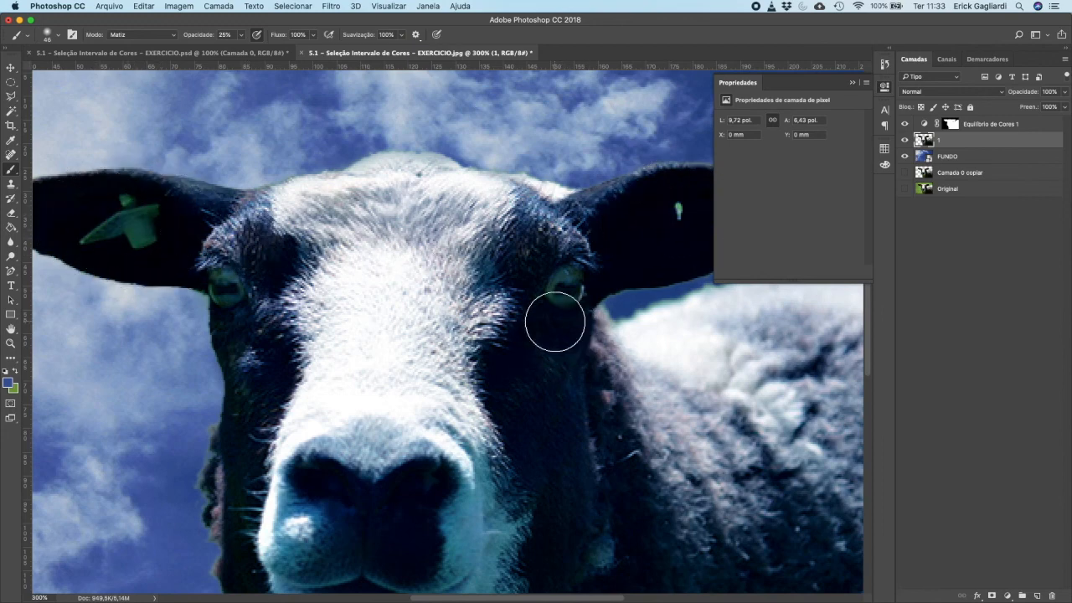
- Group the Equilíbrio de Cores 1, 1 and FUNDO layers together, with the image viewed at 100%
{"action": "key", "text": "super+1"}
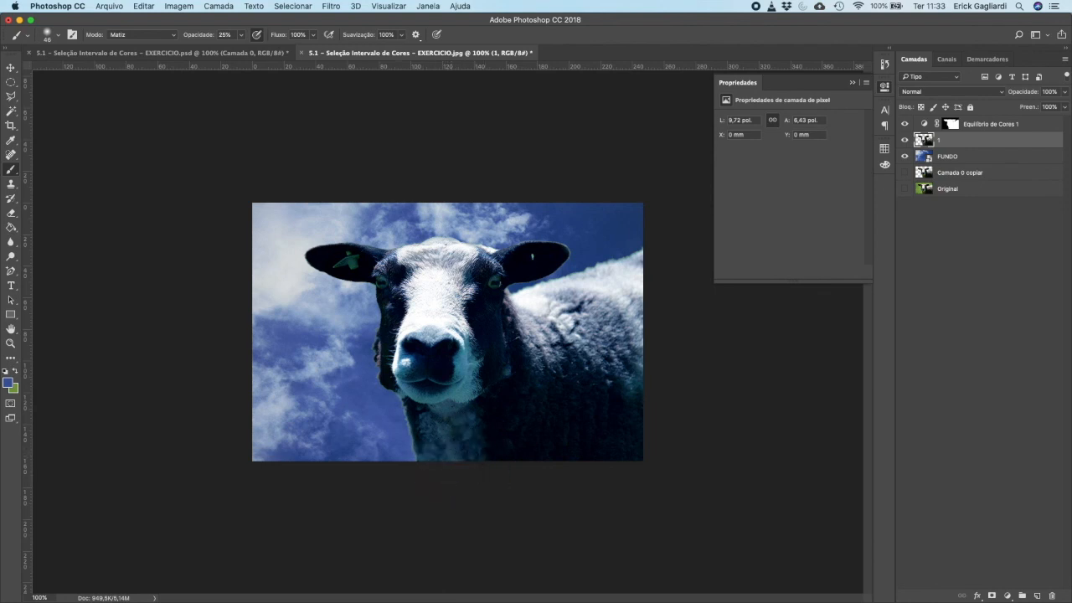
{"action": "key", "text": "super+Tab"}
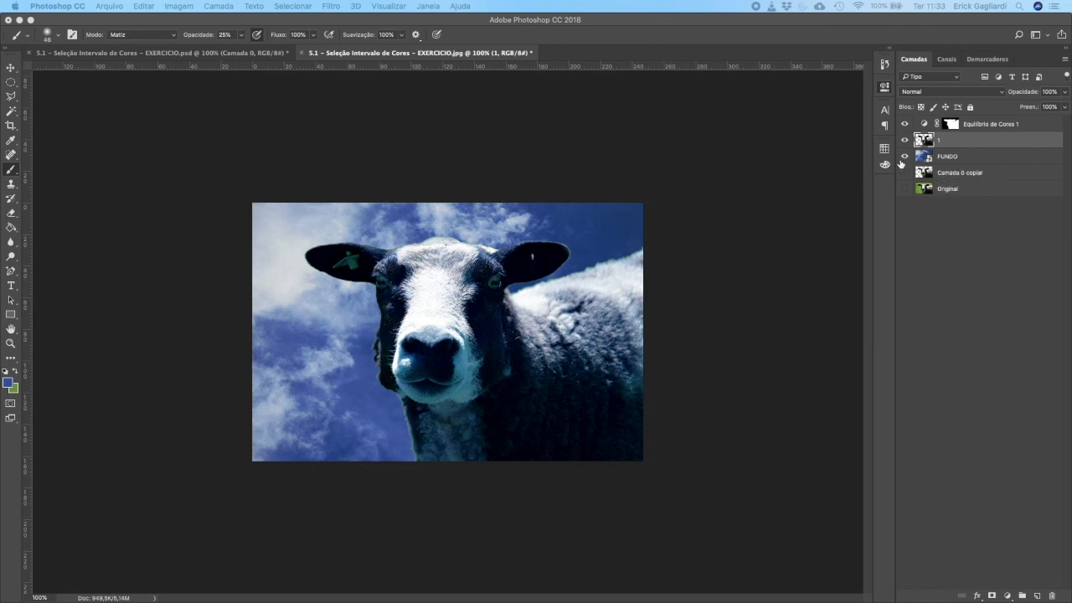
{"action": "left_click", "coordinate": [954, 160]}
{"action": "left_click", "coordinate": [954, 160]}
{"action": "left_click", "coordinate": [1001, 129], "text": "shift"}
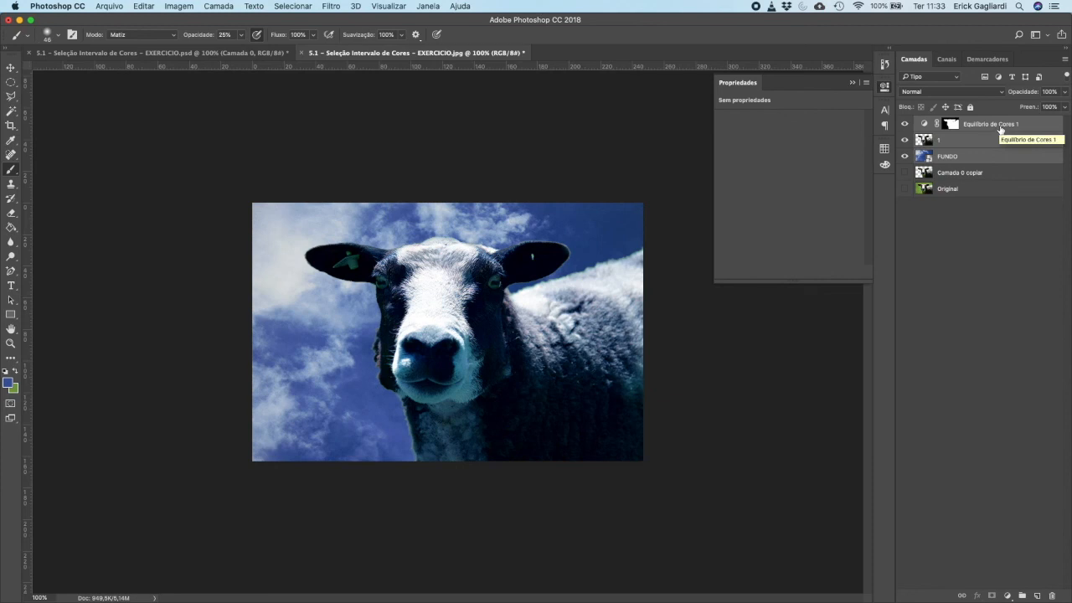
{"action": "key", "text": "super+g"}
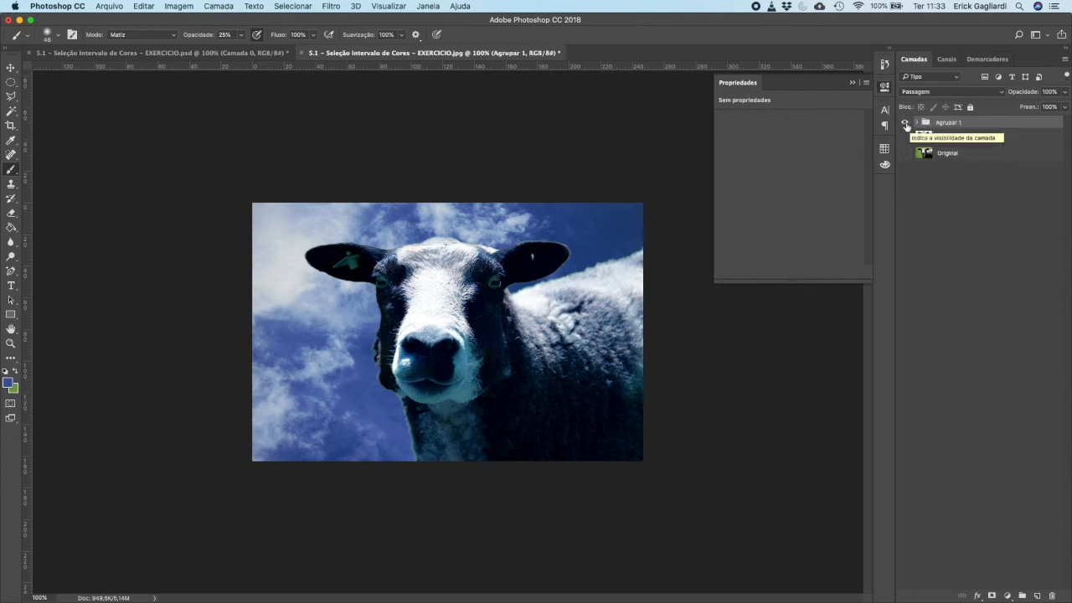
- Show the Original layer, expand the new group and toggle the group's visibility to compare the composite with the unedited photo
{"action": "left_click", "coordinate": [904, 123]}
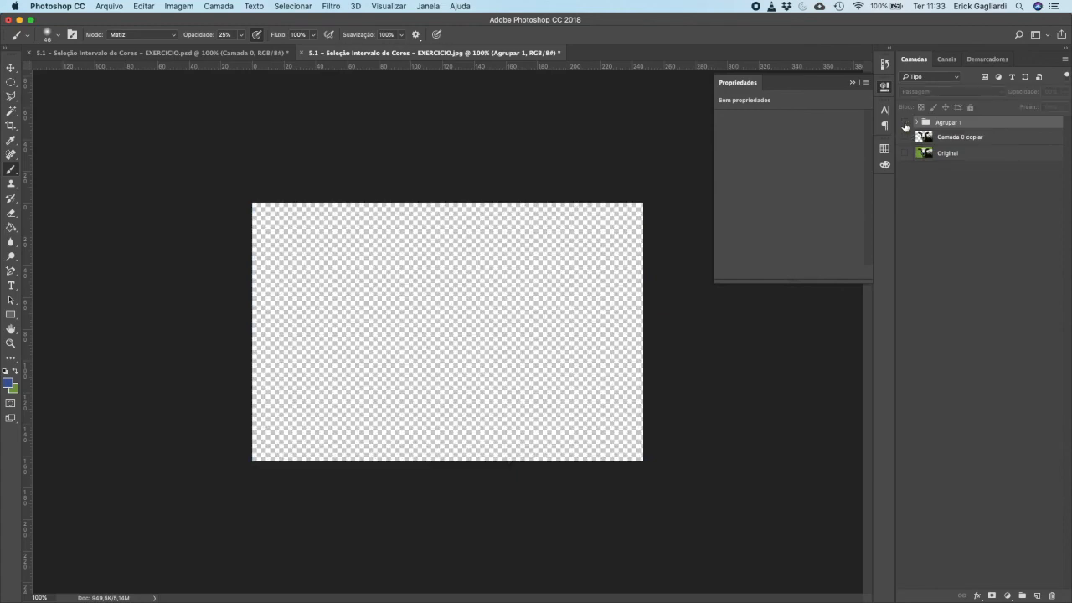
{"action": "left_click", "coordinate": [905, 153]}
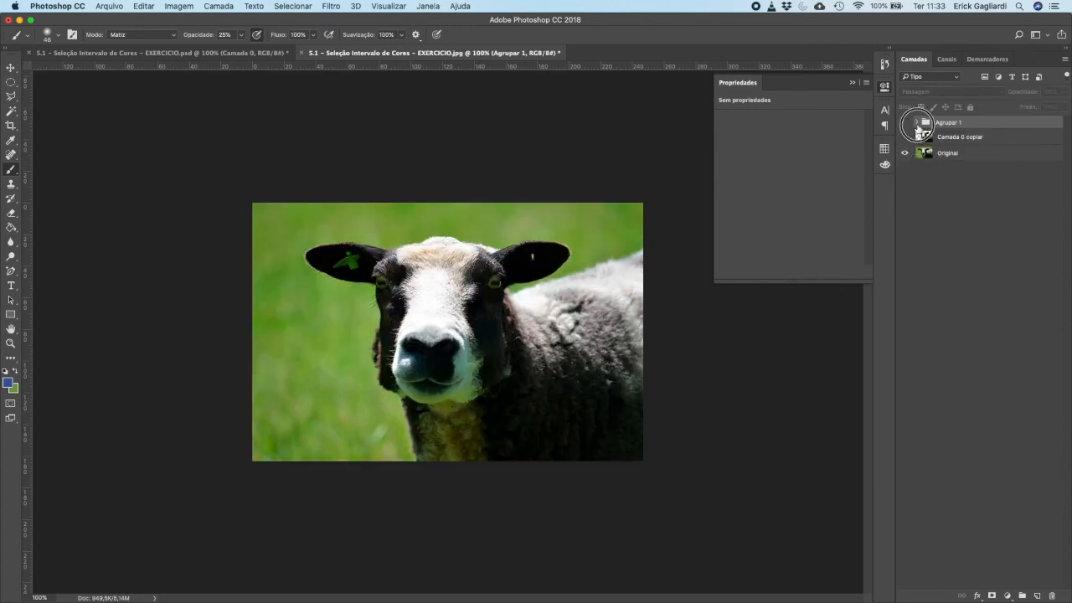
{"action": "left_click", "coordinate": [916, 123]}
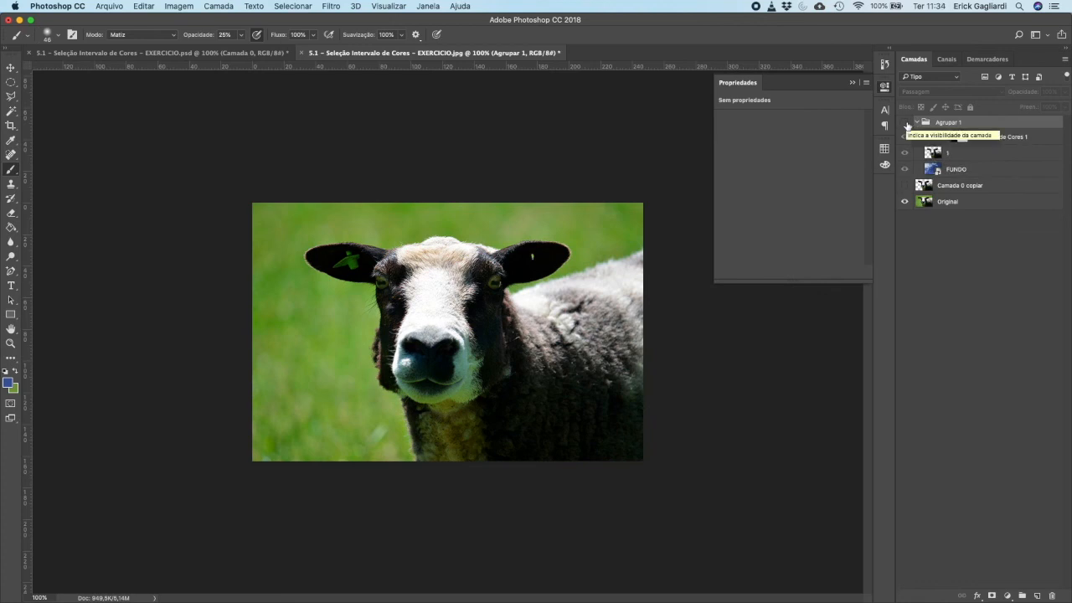
{"action": "left_click", "coordinate": [904, 123]}
{"action": "left_click", "coordinate": [905, 124]}
{"action": "left_click", "coordinate": [906, 124]}
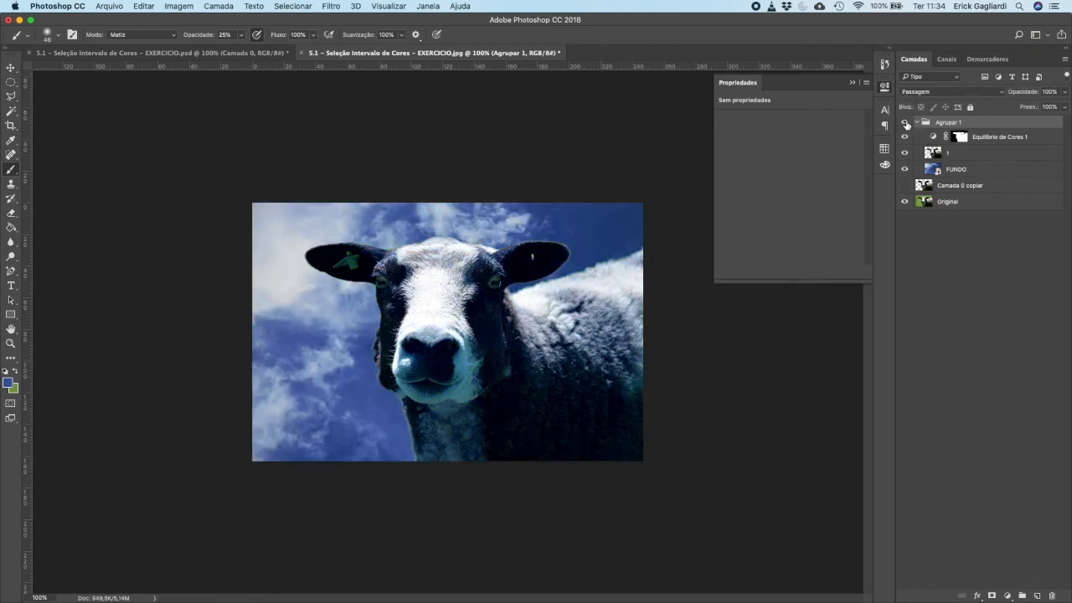
{"action": "left_click", "coordinate": [905, 124]}
{"action": "left_click", "coordinate": [905, 124]}
- Hide the FUNDO sky layer, toggle layer 1 to compare the sheep's colours against the original, and show FUNDO again
{"action": "left_click", "coordinate": [904, 169]}
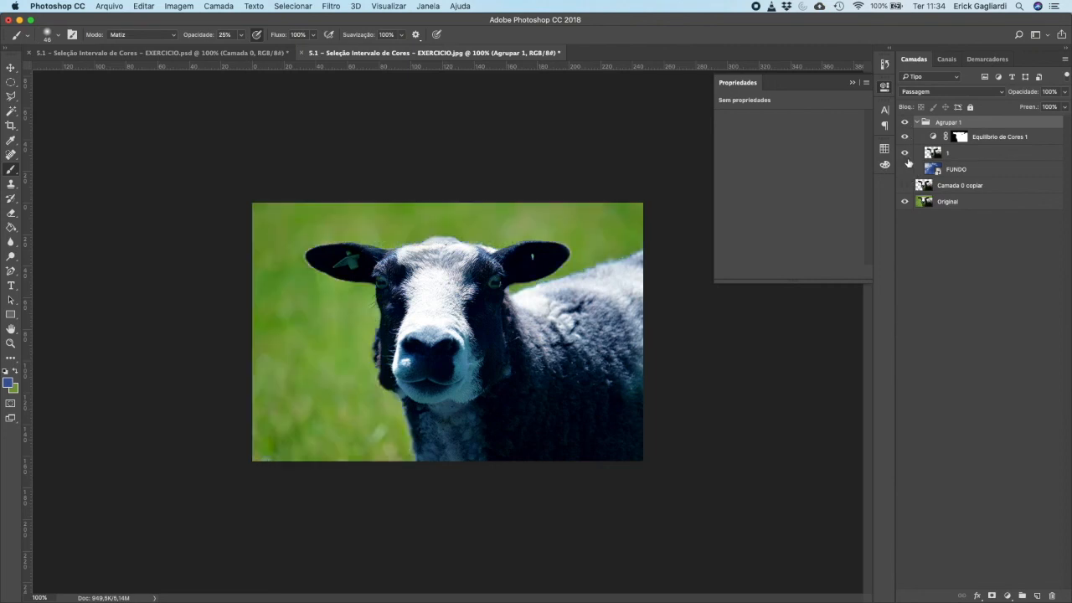
{"action": "left_click", "coordinate": [905, 154]}
{"action": "left_click", "coordinate": [905, 154]}
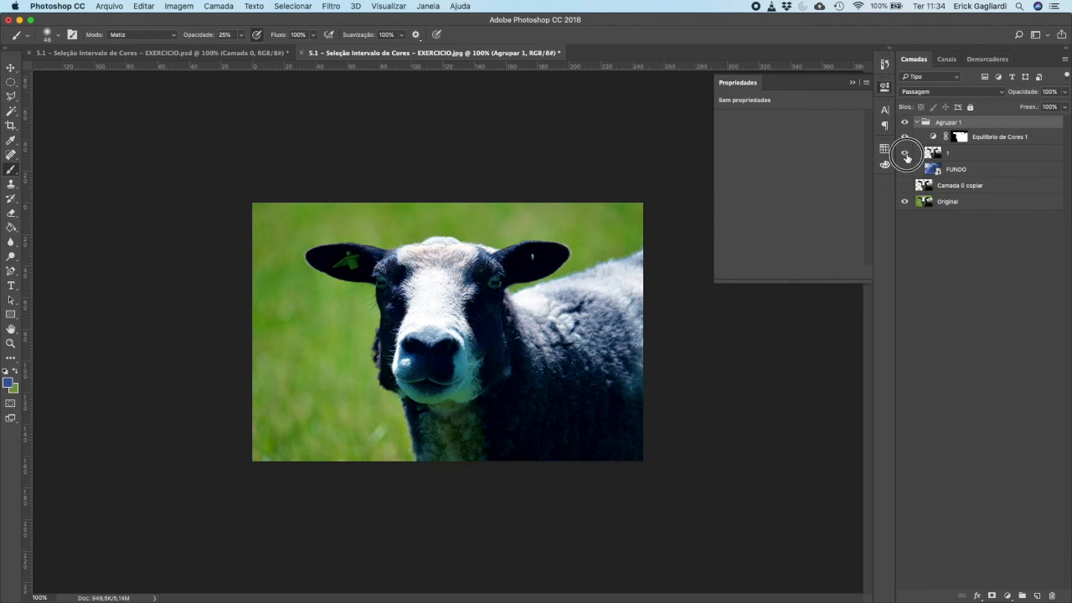
{"action": "left_click", "coordinate": [905, 154]}
{"action": "left_click", "coordinate": [905, 154]}
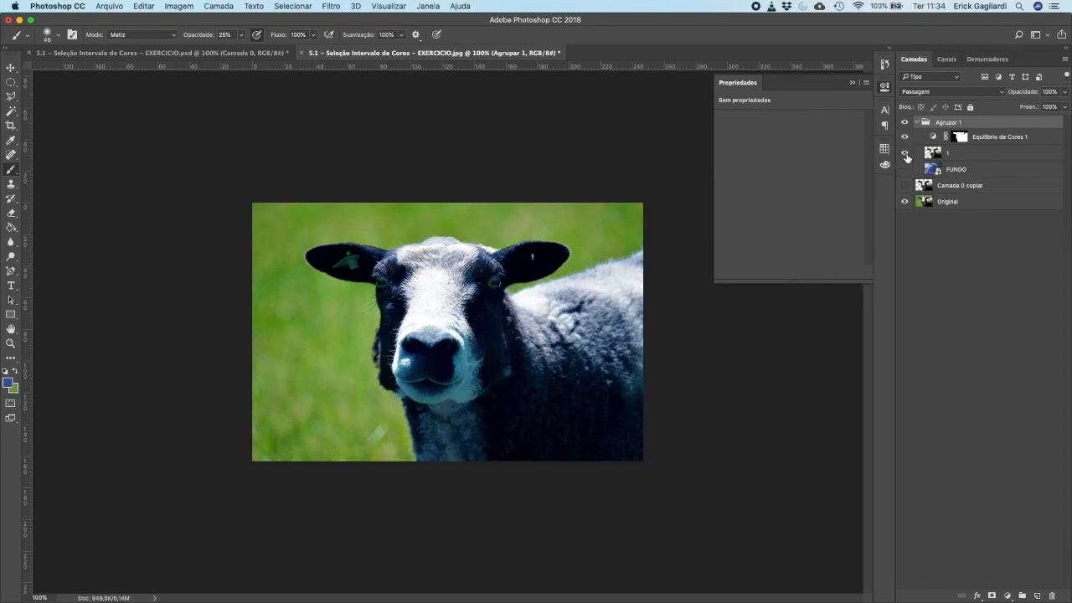
{"action": "left_click", "coordinate": [905, 155]}
{"action": "left_click", "coordinate": [906, 154]}
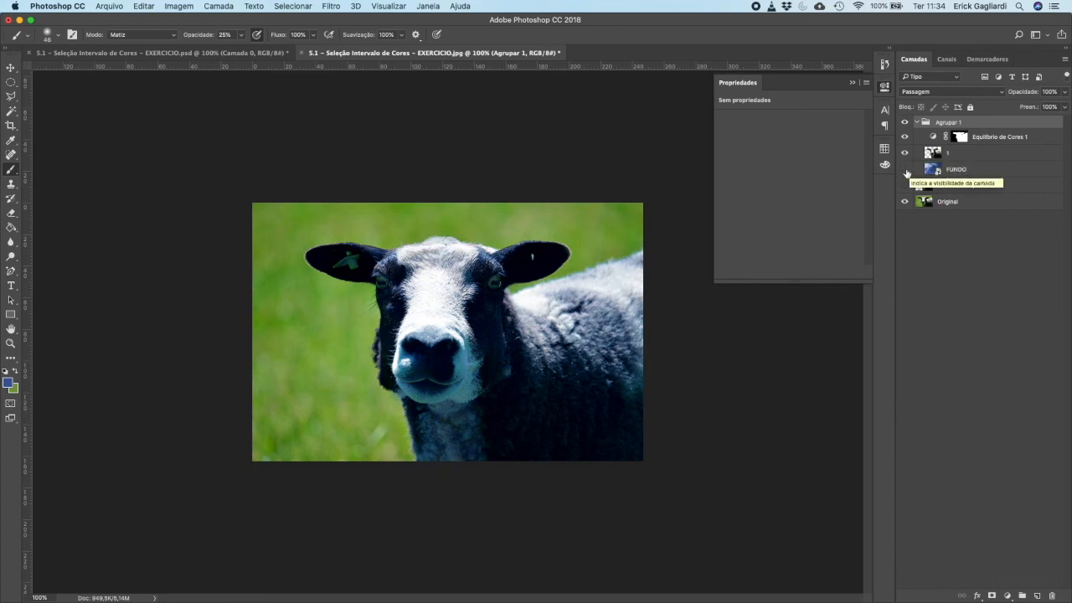
{"action": "left_click", "coordinate": [905, 170]}
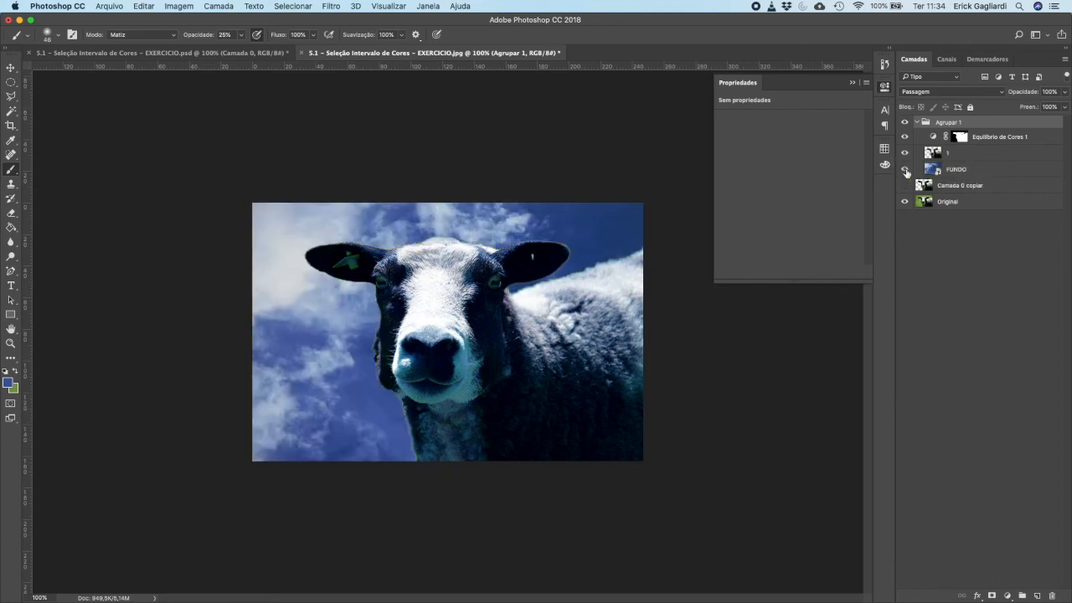